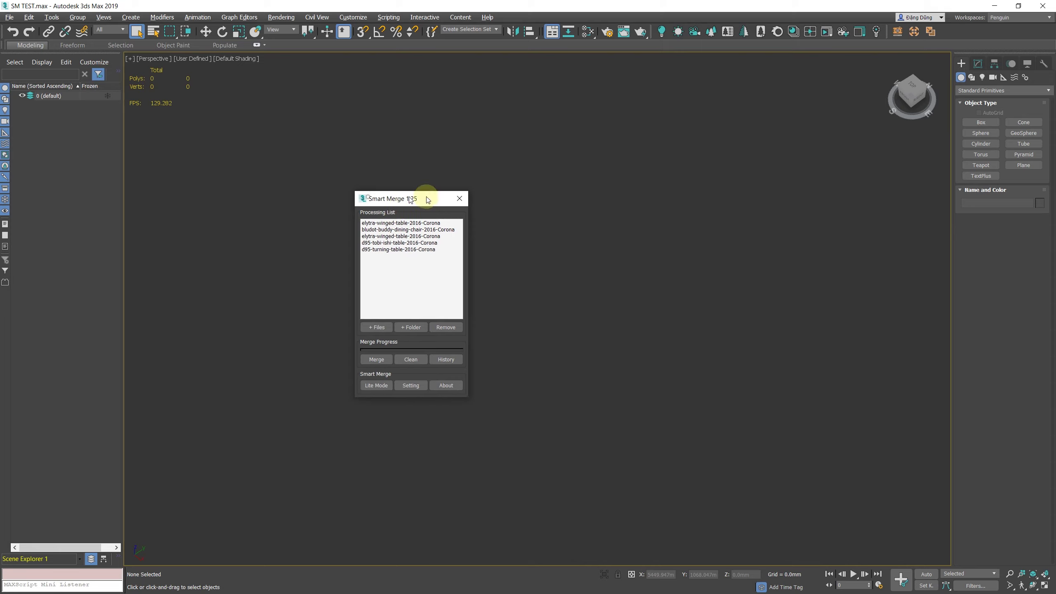
- Switch the Smart Merge window to full mode and back to lite mode, repositioning it in the viewport
{"action": "left_click_drag", "start_coordinate": [419, 200], "coordinate": [444, 201]}
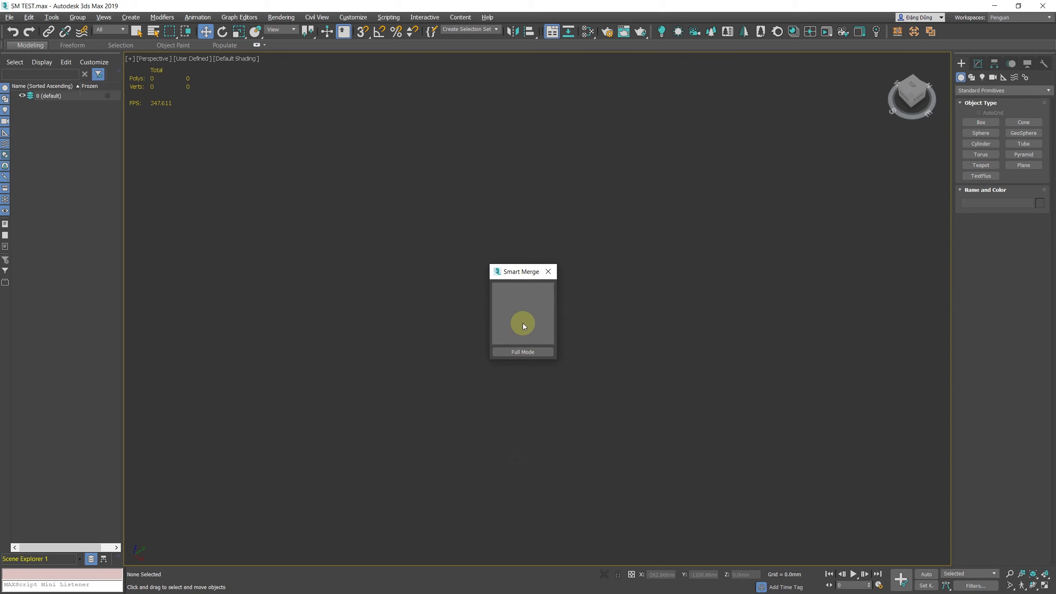
{"action": "left_click", "coordinate": [523, 352]}
{"action": "left_click_drag", "start_coordinate": [540, 269], "coordinate": [494, 180]}
{"action": "left_click", "coordinate": [457, 362]}
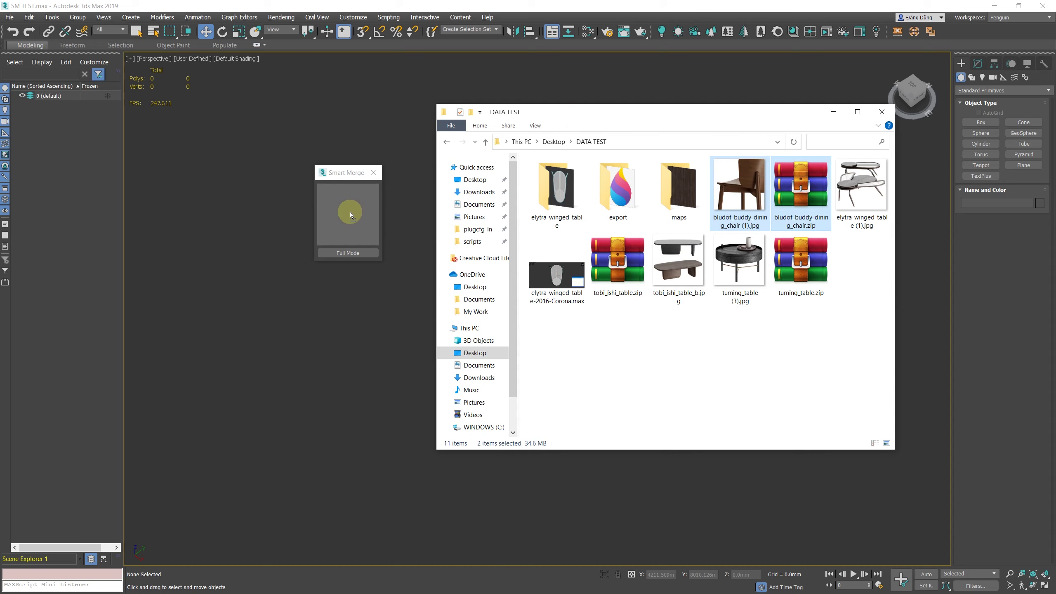
- Merge bludot_buddy_dining_chair.zip from the DATA TEST folder into the scene through Smart Merge's lite mode
{"action": "left_click_drag", "start_coordinate": [637, 116], "coordinate": [629, 351]}
{"action": "left_click", "coordinate": [611, 313]}
{"action": "middle_click_drag", "start_coordinate": [600, 367], "coordinate": [595, 262]}
{"action": "scroll", "coordinate": [592, 250], "scroll_direction": "up", "scroll_amount": 5}
{"action": "left_click", "coordinate": [636, 266]}
{"action": "left_click", "coordinate": [780, 276]}
{"action": "left_click", "coordinate": [645, 262]}
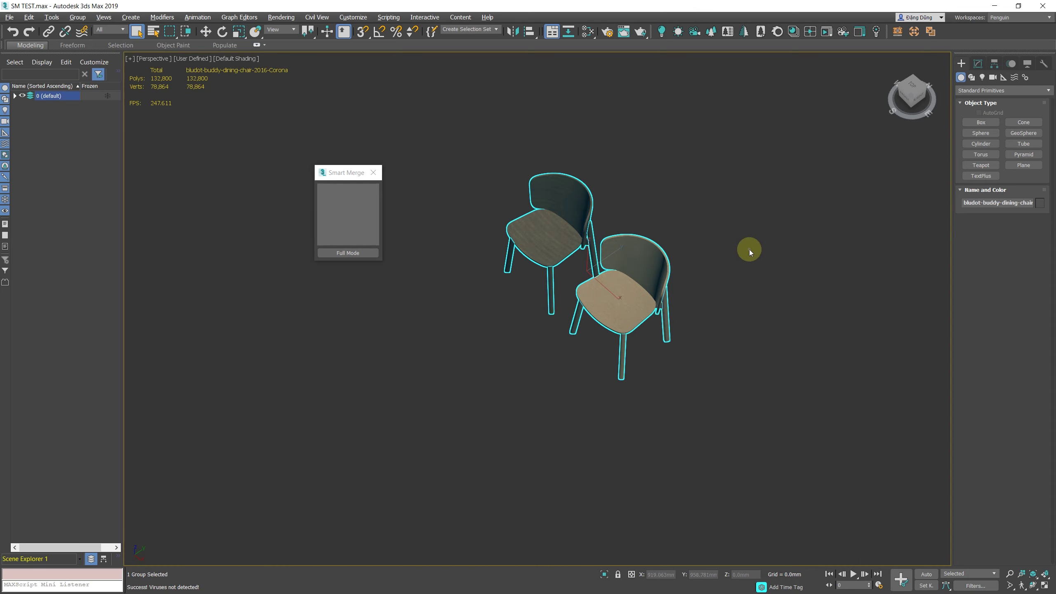
{"action": "left_click", "coordinate": [750, 250]}
- Merge tobi_ishi_table.zip into the scene by passing it with its preview image tobi_ishi_table_b.jpg to Smart Merge
{"action": "key", "text": "alt+Tab"}
{"action": "left_click", "coordinate": [852, 429]}
{"action": "left_click", "coordinate": [553, 510], "text": "ctrl"}
{"action": "left_click", "coordinate": [620, 501]}
{"action": "left_click", "coordinate": [668, 502], "text": "ctrl"}
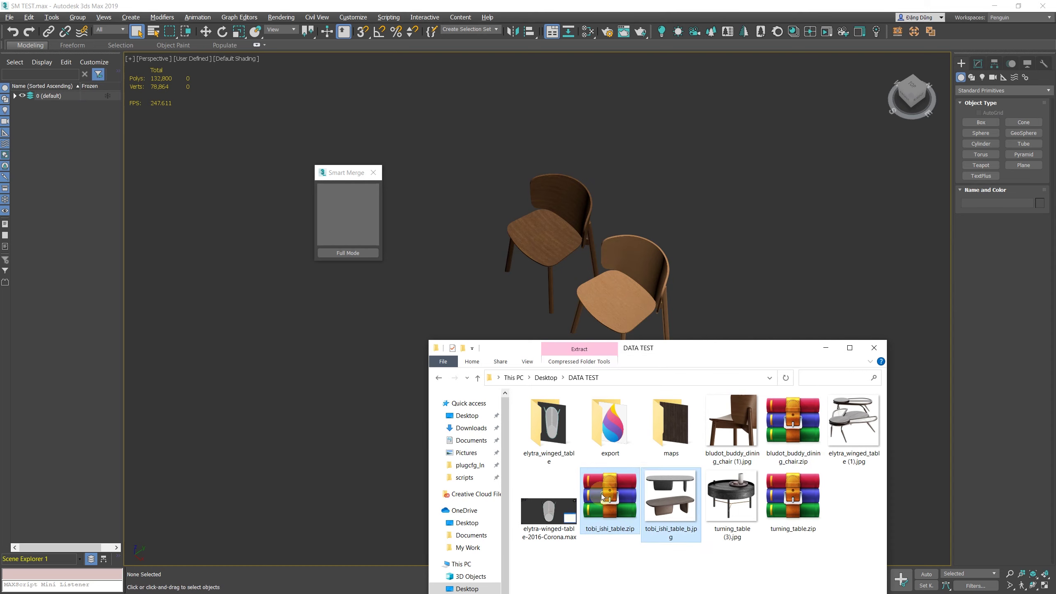
{"action": "scroll", "coordinate": [569, 264], "scroll_direction": "down", "scroll_amount": 5}
{"action": "left_click", "coordinate": [661, 217]}
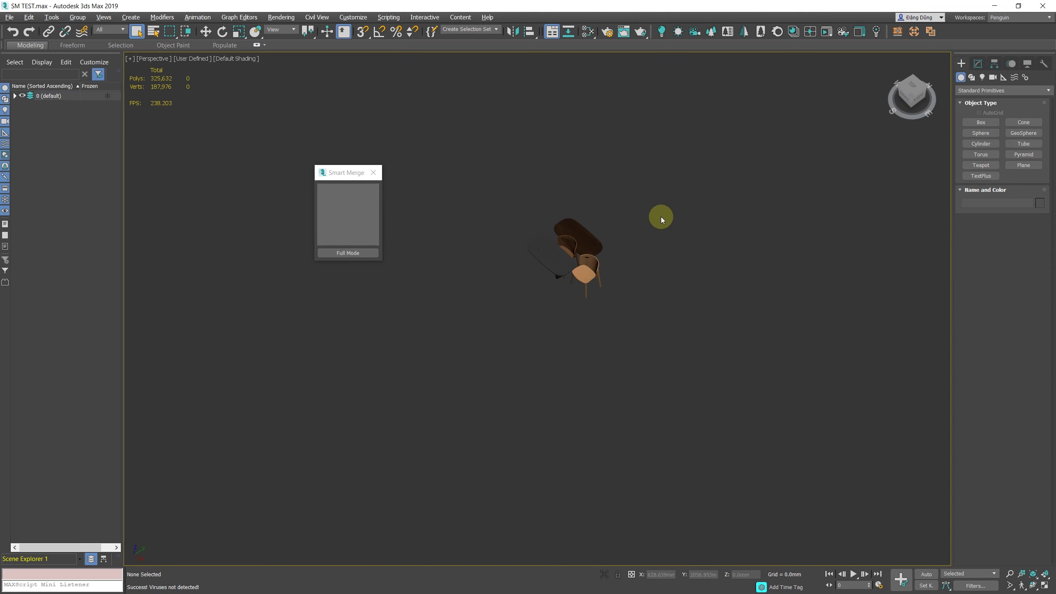
- Delete all models in the scene and merge all files of the DATA TEST folder at once through Smart Merge
{"action": "key", "text": "ctrl+a"}
{"action": "key", "text": "Delete"}
{"action": "key", "text": "alt+Tab"}
{"action": "left_click_drag", "start_coordinate": [869, 556], "coordinate": [520, 404]}
{"action": "left_click_drag", "start_coordinate": [540, 420], "coordinate": [354, 216]}
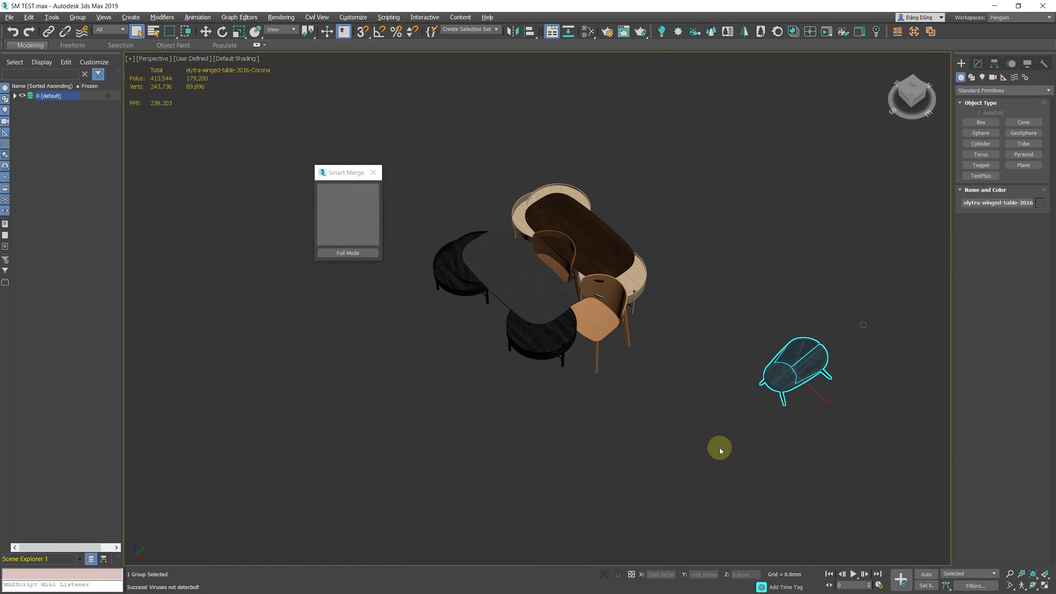
{"action": "left_click", "coordinate": [719, 448]}
{"action": "scroll", "coordinate": [573, 277], "scroll_direction": "up", "scroll_amount": 5}
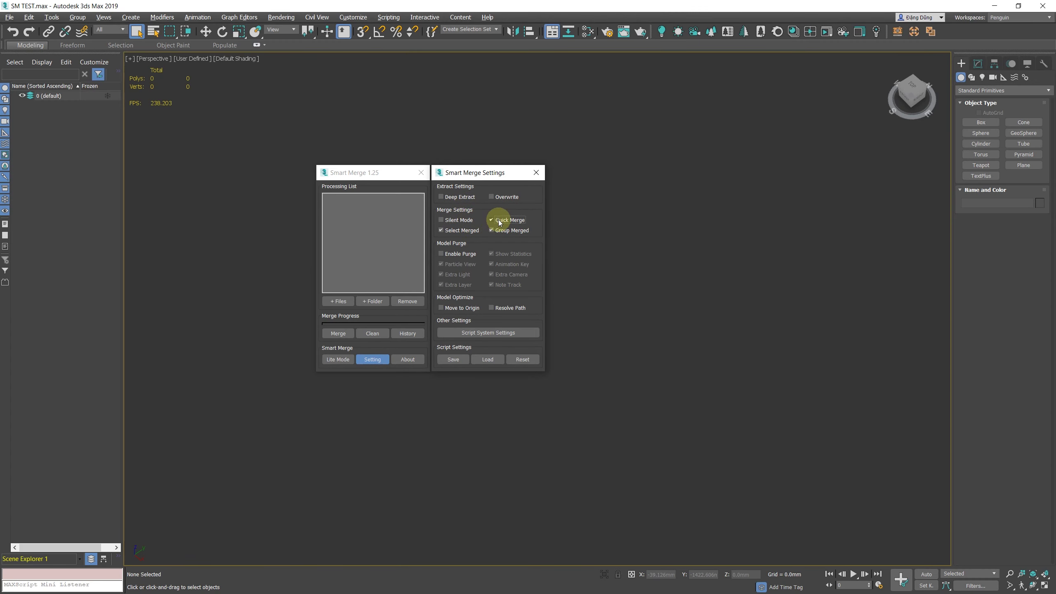
- Turn off Quick Merge and enable Silent Mode, Deep Extract and Overwrite in the Smart Merge settings
{"action": "left_click", "coordinate": [499, 220]}
{"action": "left_click", "coordinate": [459, 198]}
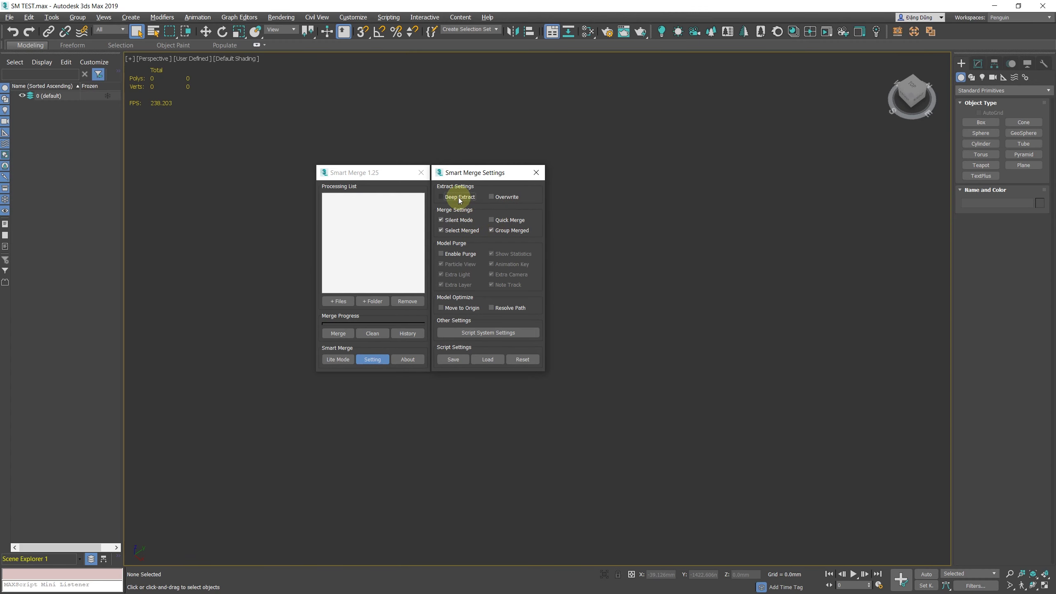
- Set After Merge to "Move whole archive to merged list" in the script system settings and close Smart Merge
{"action": "left_click", "coordinate": [466, 332]}
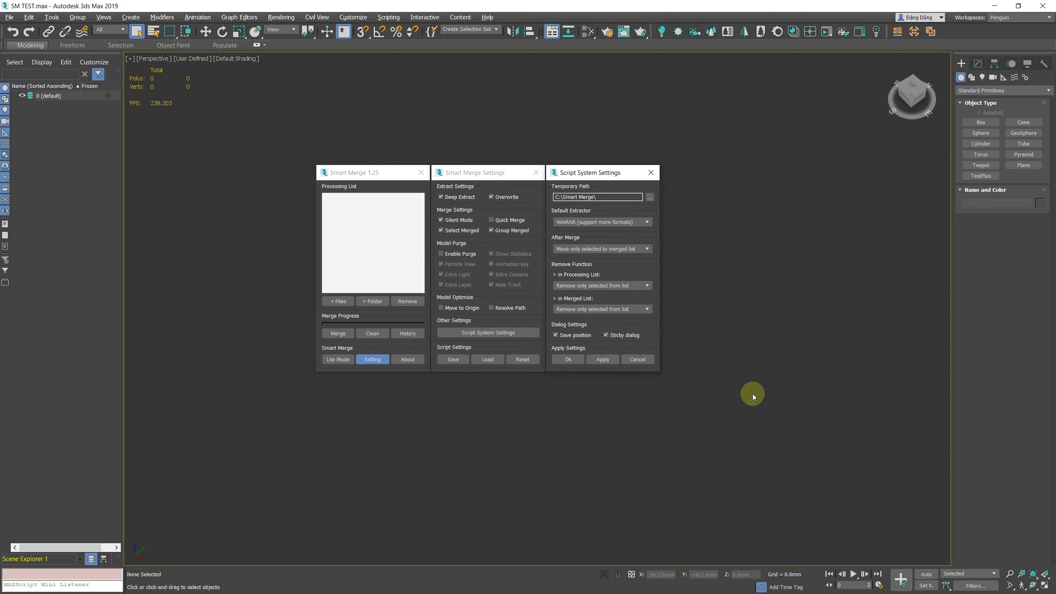
{"action": "left_click", "coordinate": [257, 195]}
{"action": "left_click", "coordinate": [617, 222]}
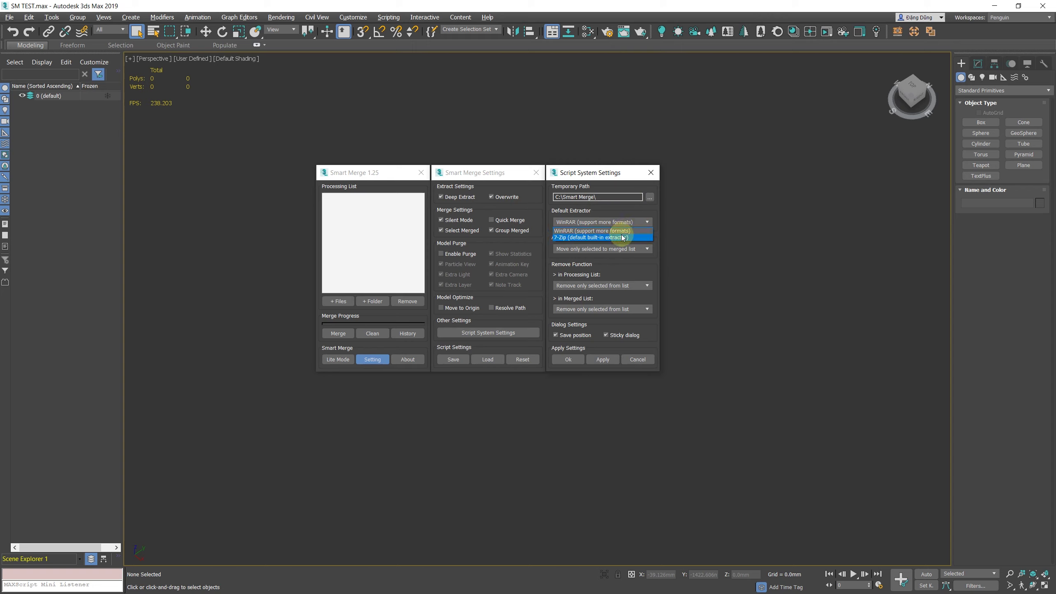
{"action": "left_click", "coordinate": [618, 249]}
{"action": "left_click", "coordinate": [615, 268]}
{"action": "left_click", "coordinate": [578, 341]}
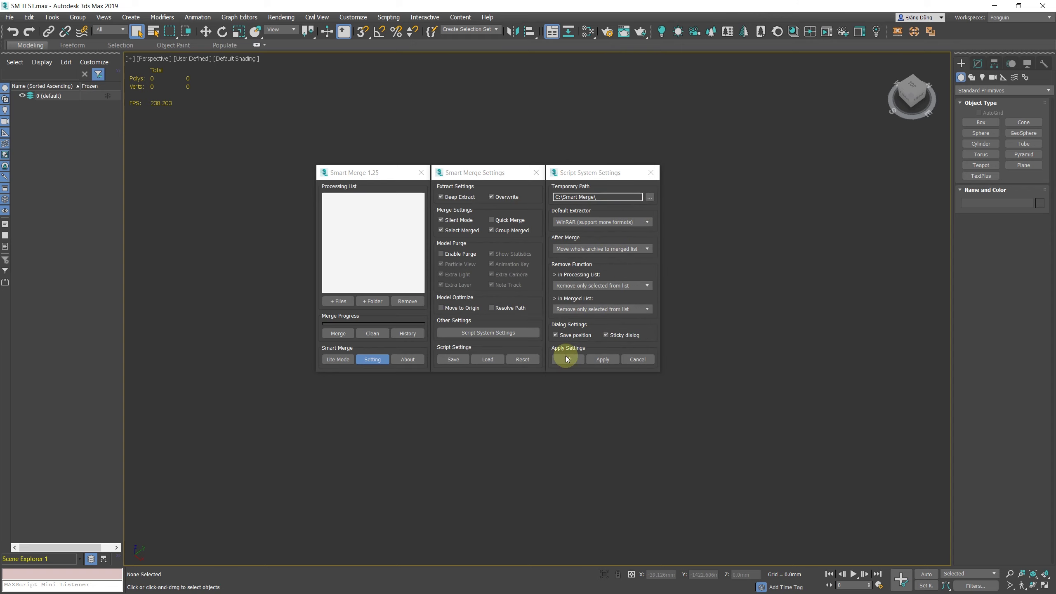
{"action": "left_click", "coordinate": [566, 359]}
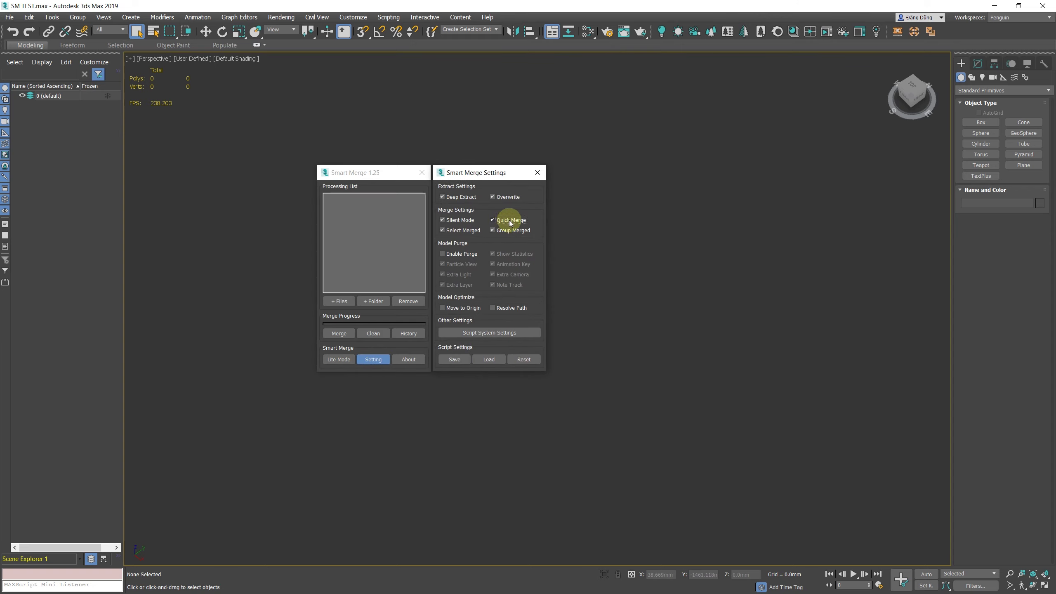
{"action": "left_click", "coordinate": [537, 172]}
{"action": "left_click", "coordinate": [422, 172]}
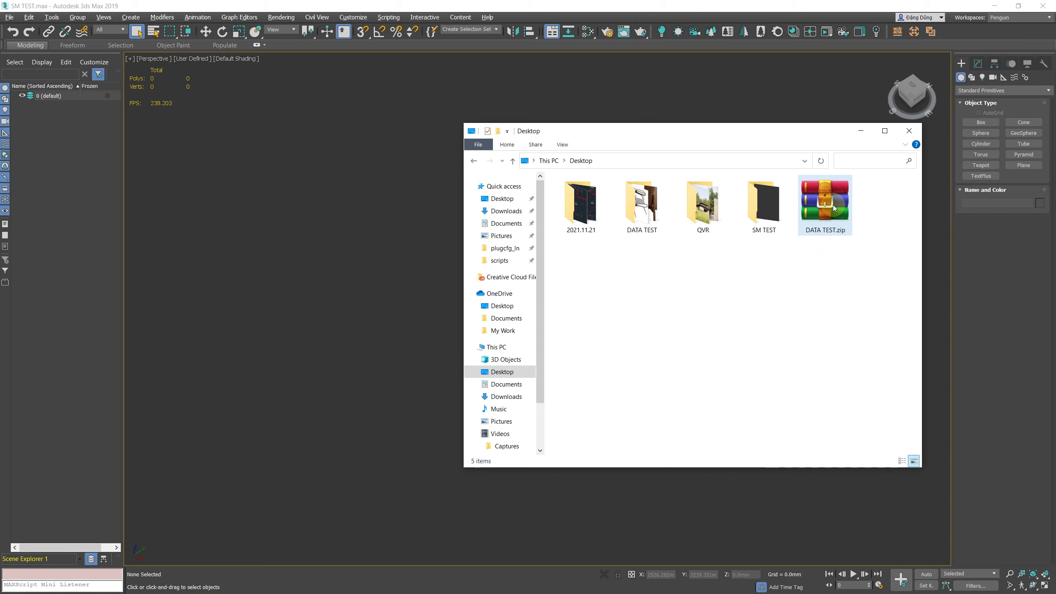
- Examine the nested archives inside DATA TEST.zip on the Desktop, including the contents of bludot_buddy_dining_chair.zip
{"action": "double_click", "coordinate": [833, 204]}
{"action": "double_click", "coordinate": [372, 199]}
{"action": "double_click", "coordinate": [332, 199]}
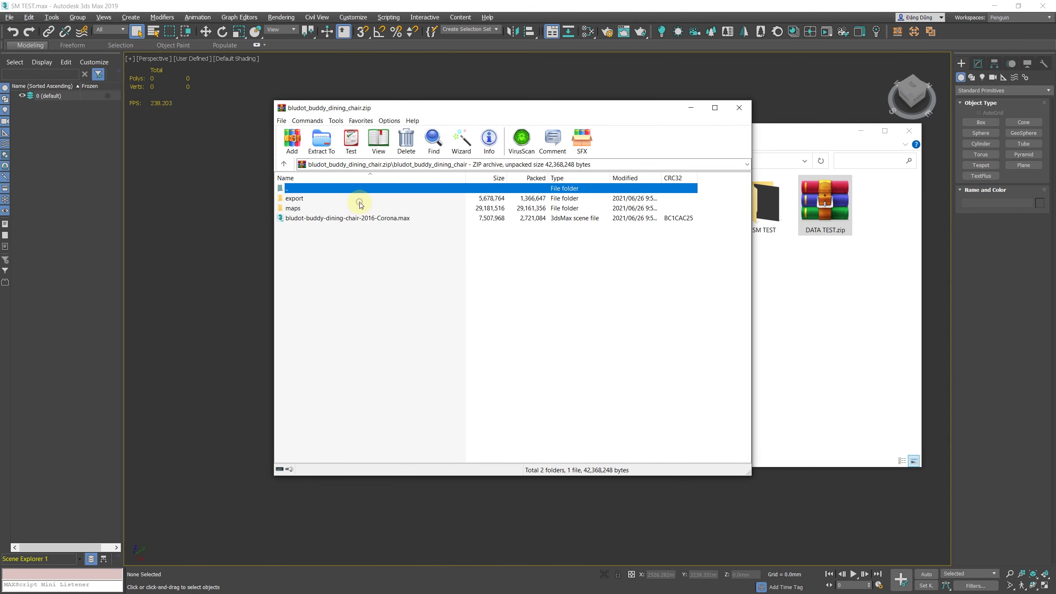
{"action": "left_click", "coordinate": [358, 208]}
{"action": "left_click", "coordinate": [739, 108]}
{"action": "left_click", "coordinate": [740, 108]}
{"action": "left_click", "coordinate": [778, 274]}
{"action": "left_click", "coordinate": [835, 206]}
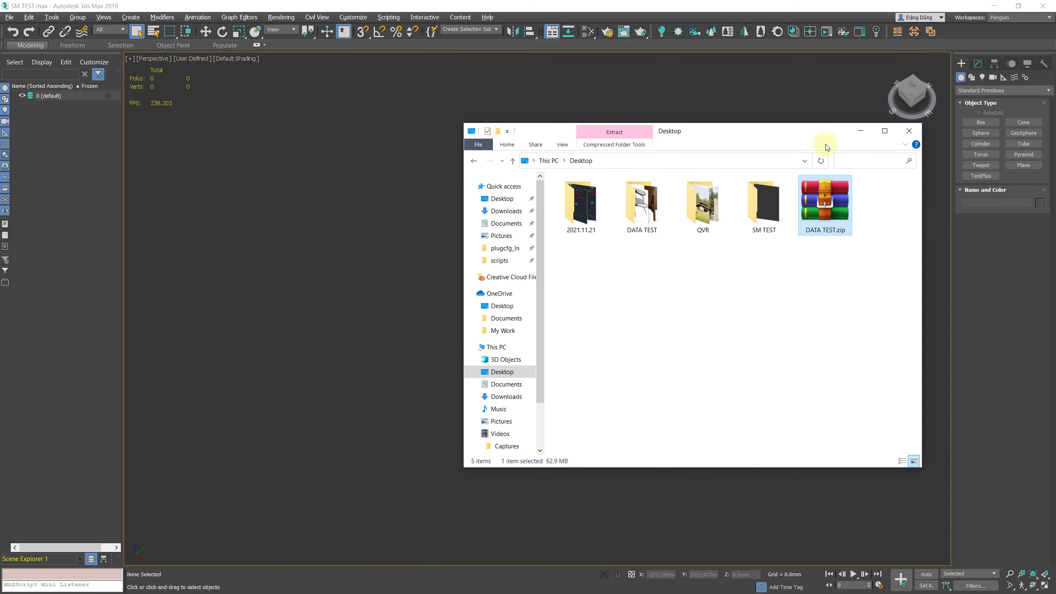
{"action": "left_click_drag", "start_coordinate": [826, 137], "coordinate": [677, 140]}
{"action": "key", "text": "alt+F4"}
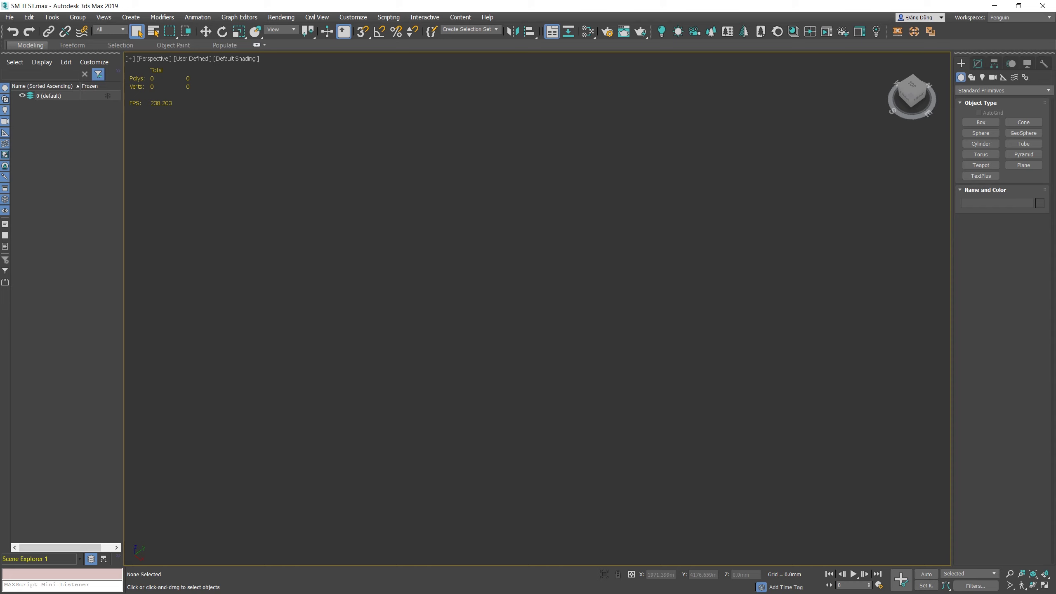
- Load DATA TEST.zip from the Desktop into Smart Merge 1.16
{"action": "left_click_drag", "start_coordinate": [380, 180], "coordinate": [547, 231]}
{"action": "left_click", "coordinate": [512, 356]}
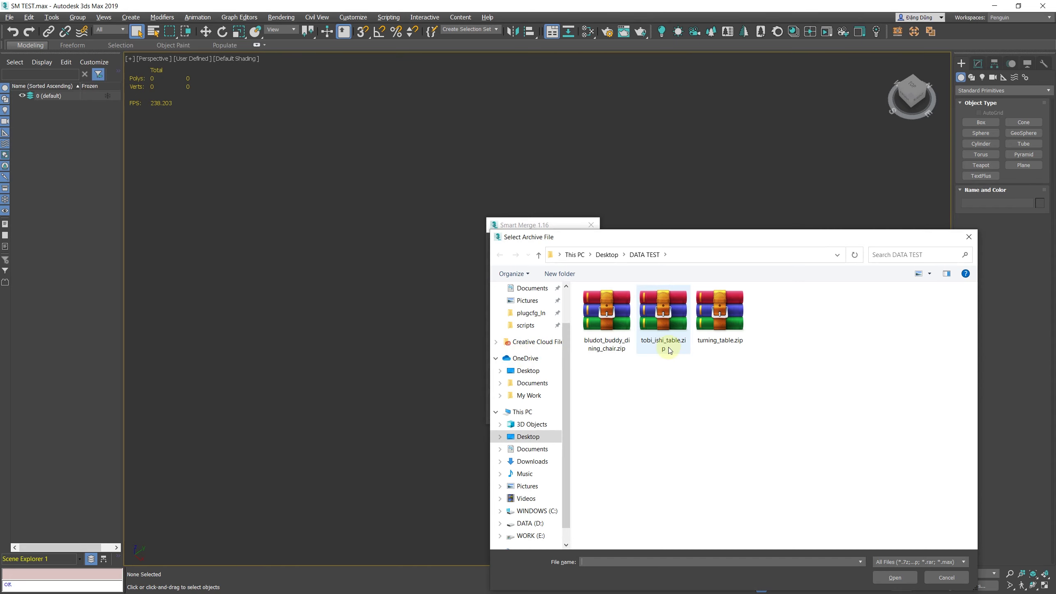
{"action": "left_click", "coordinate": [528, 437]}
{"action": "left_click", "coordinate": [834, 316]}
{"action": "left_click", "coordinate": [894, 579]}
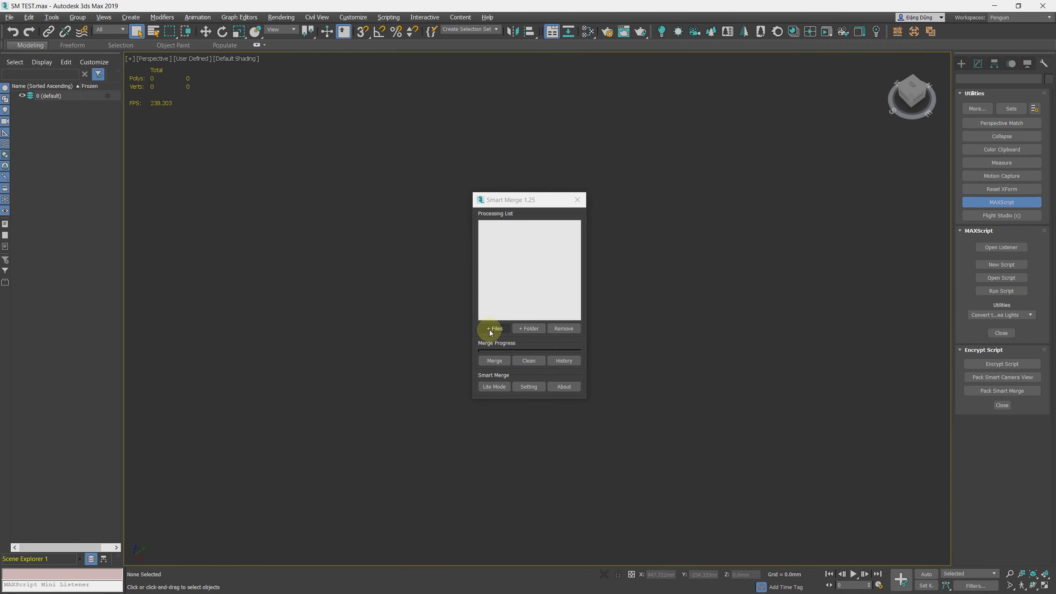
- Add DATA TEST.zip from the Desktop to Smart Merge 1.25 and merge the models it contains
{"action": "left_click", "coordinate": [492, 329]}
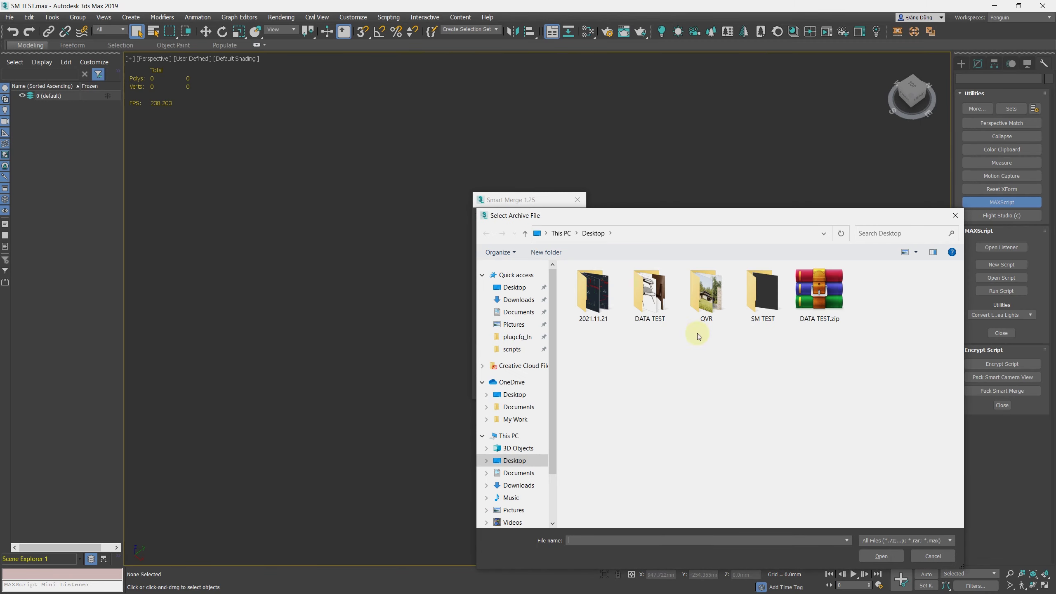
{"action": "left_click", "coordinate": [817, 294]}
{"action": "left_click", "coordinate": [878, 547]}
{"action": "left_click", "coordinate": [495, 361]}
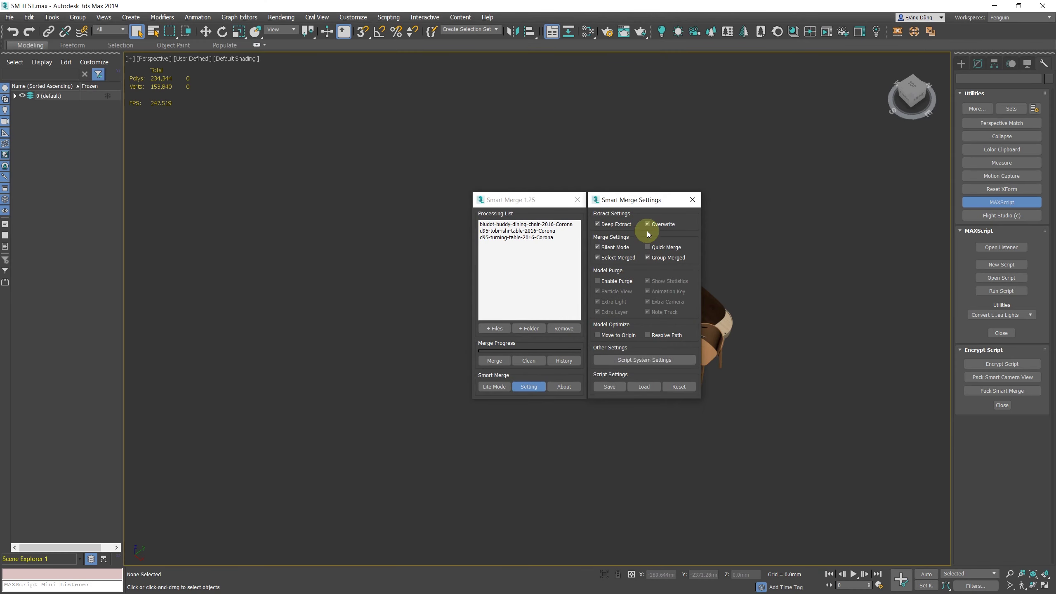
- With Overwrite turned off in the settings, add DATA TEST.zip again and replace all existing extracted files
{"action": "left_click", "coordinate": [648, 360]}
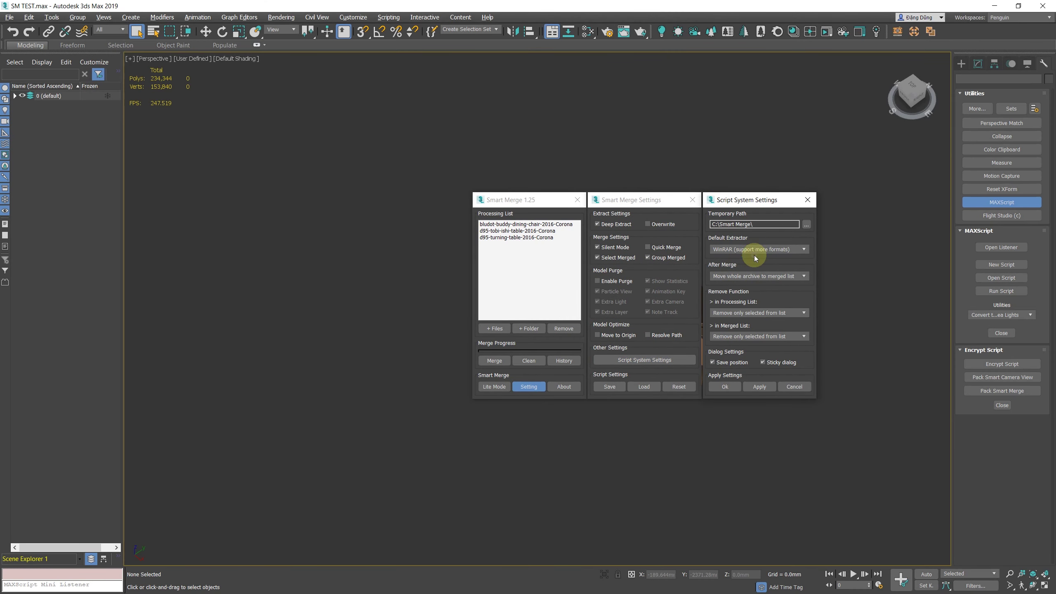
{"action": "left_click", "coordinate": [725, 387]}
{"action": "left_click", "coordinate": [495, 329]}
{"action": "double_click", "coordinate": [822, 295]}
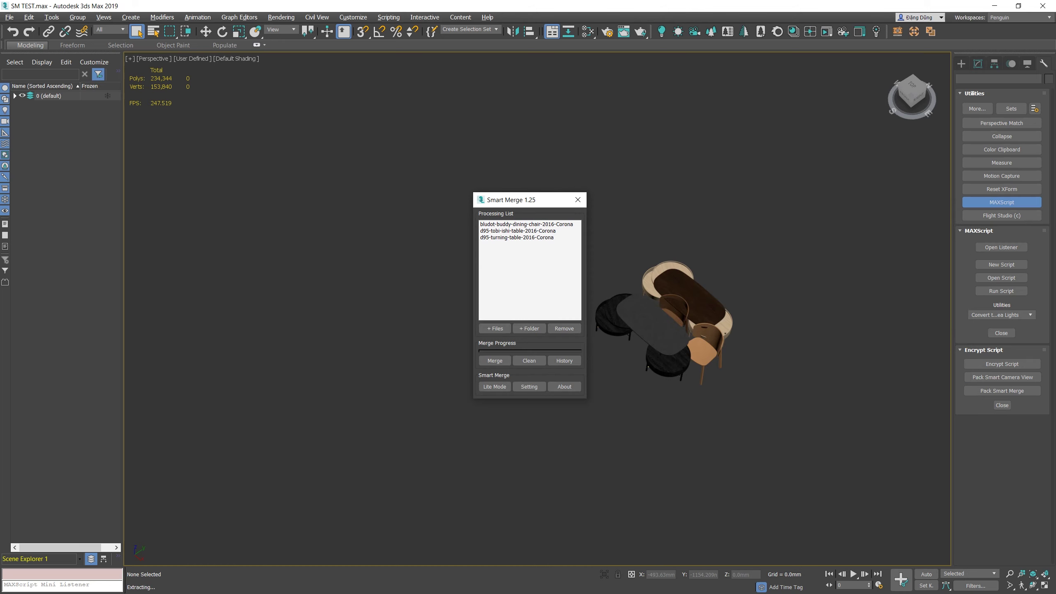
{"action": "left_click_drag", "start_coordinate": [202, 262], "coordinate": [302, 254]}
{"action": "left_click", "coordinate": [295, 376]}
{"action": "left_click", "coordinate": [297, 385]}
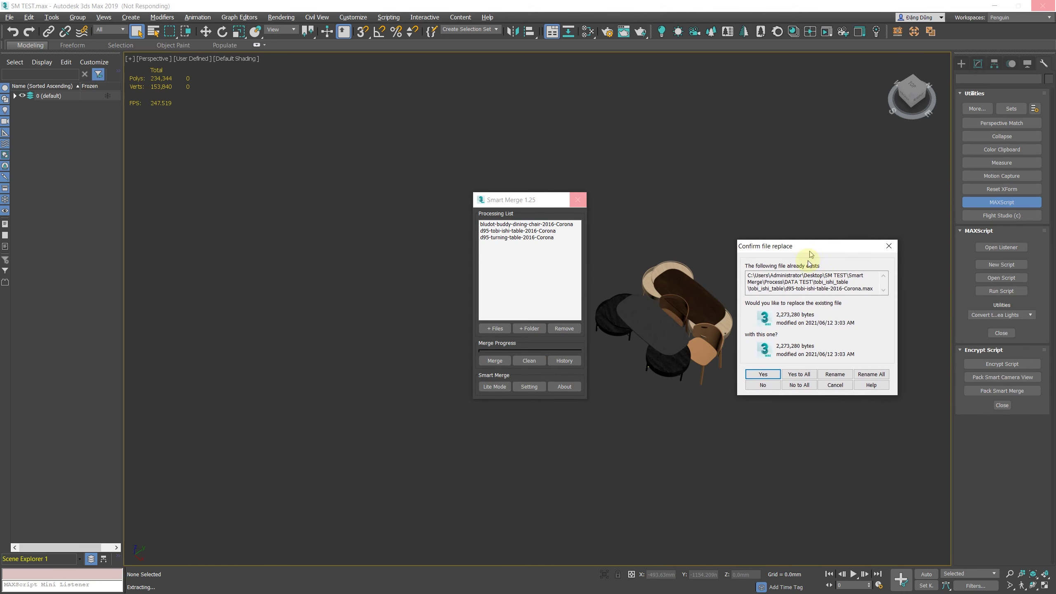
{"action": "left_click", "coordinate": [801, 375]}
{"action": "left_click", "coordinate": [733, 374]}
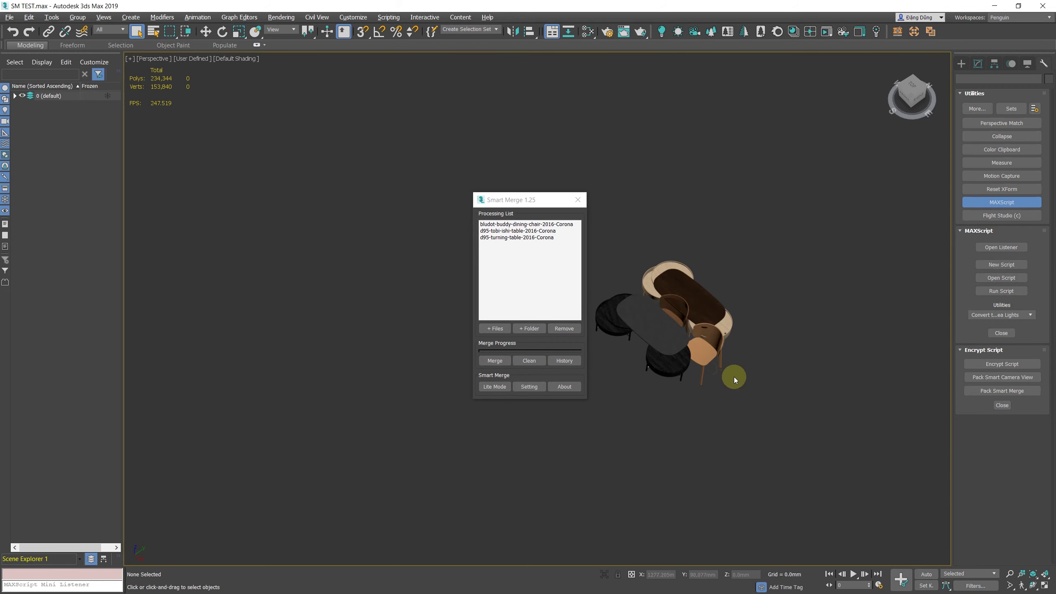
- Turn the Overwrite extract setting back on in the Smart Merge settings
{"action": "left_click", "coordinate": [530, 386]}
{"action": "left_click", "coordinate": [693, 201]}
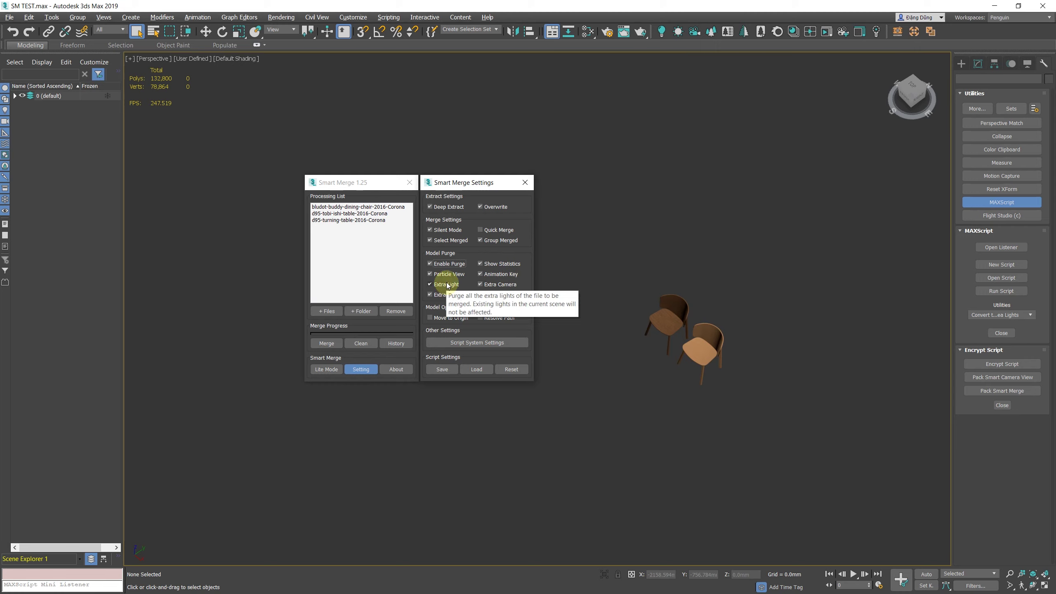
- With all Model Purge options enabled, merge the bludot-buddy-dining-chair and d95-tobi-ishi-table models, dismissing the purge statistics each time
{"action": "double_click", "coordinate": [358, 209]}
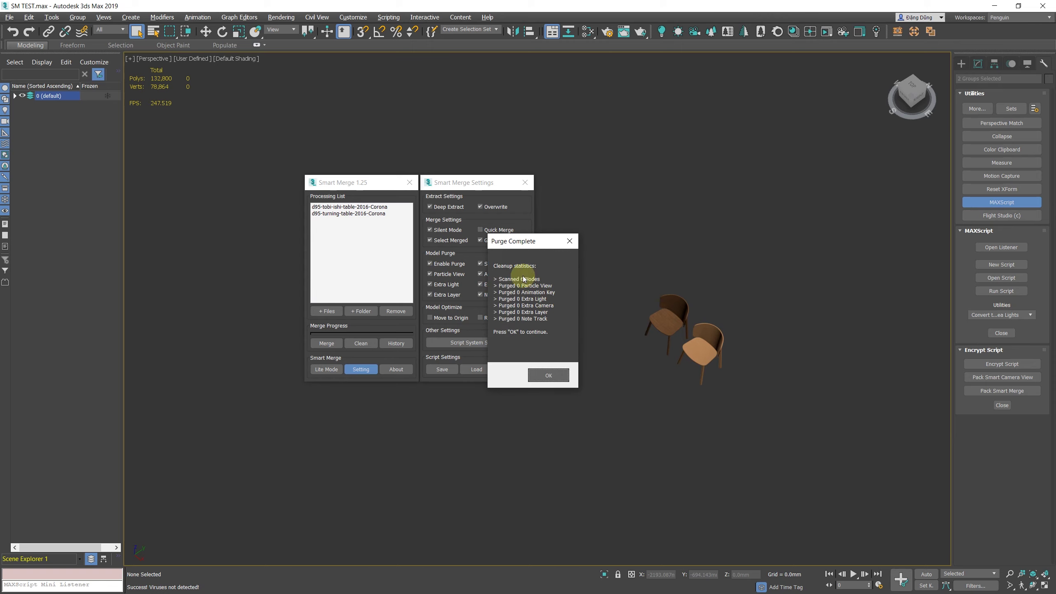
{"action": "left_click", "coordinate": [557, 376]}
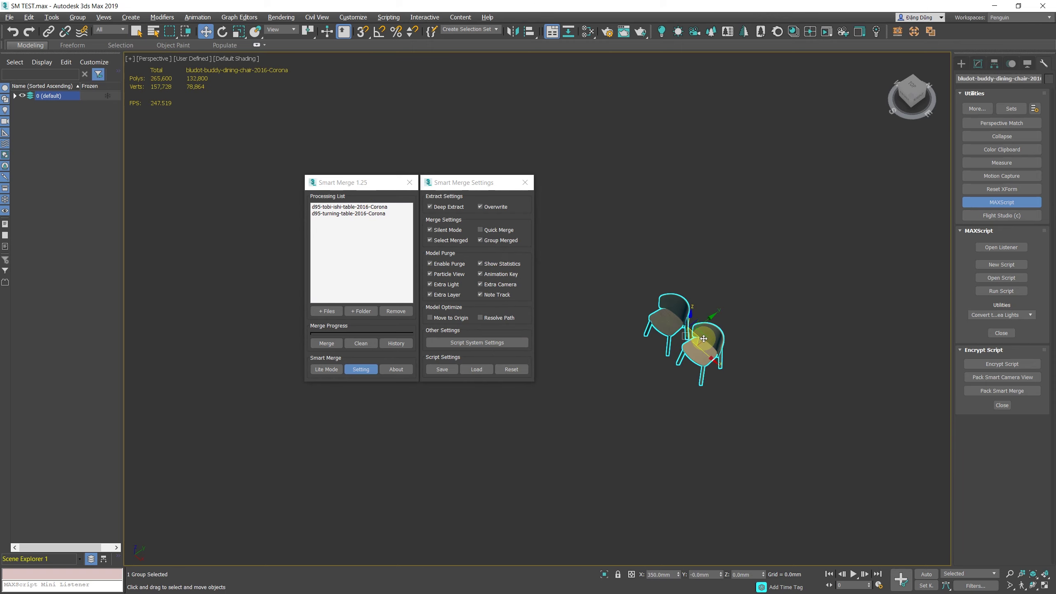
{"action": "double_click", "coordinate": [363, 223]}
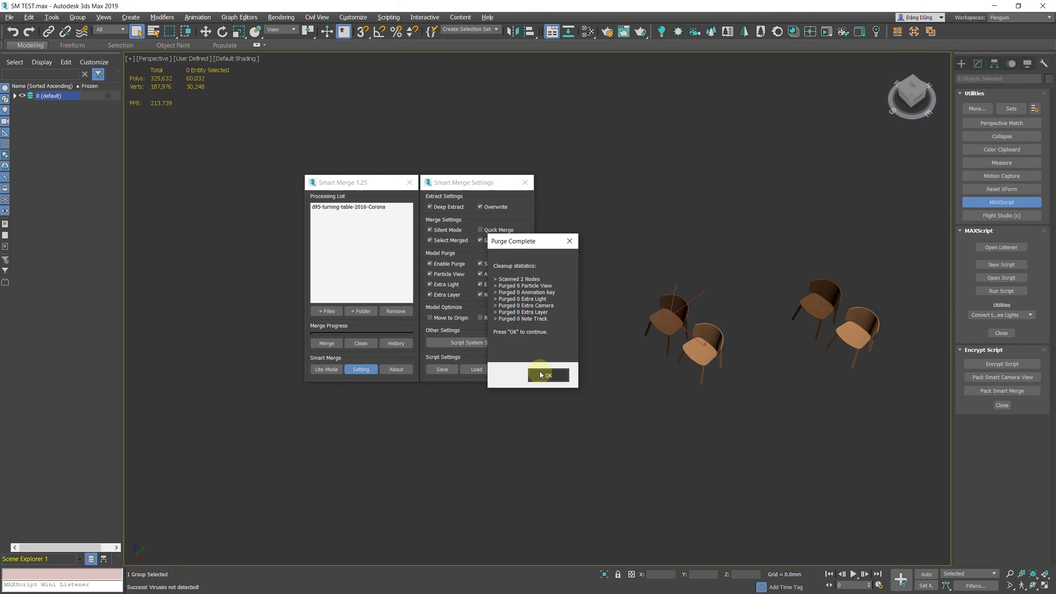
{"action": "left_click", "coordinate": [541, 375]}
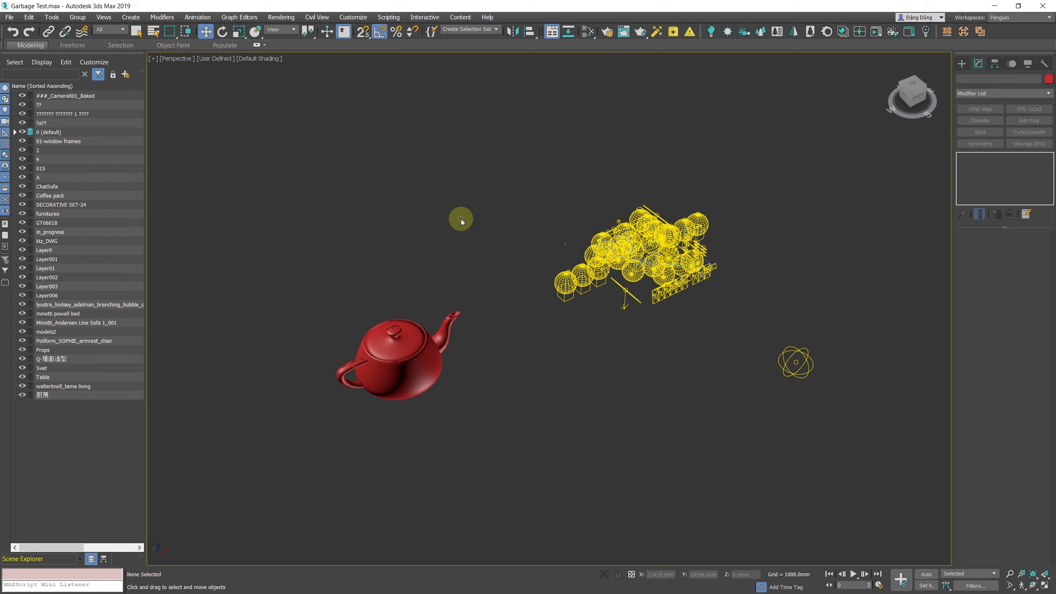
- Add Garbage Test.max from the Desktop to the Smart Merge processing list and merge it into the empty SM TEST scene
{"action": "key", "text": "ctrl+shift+s"}
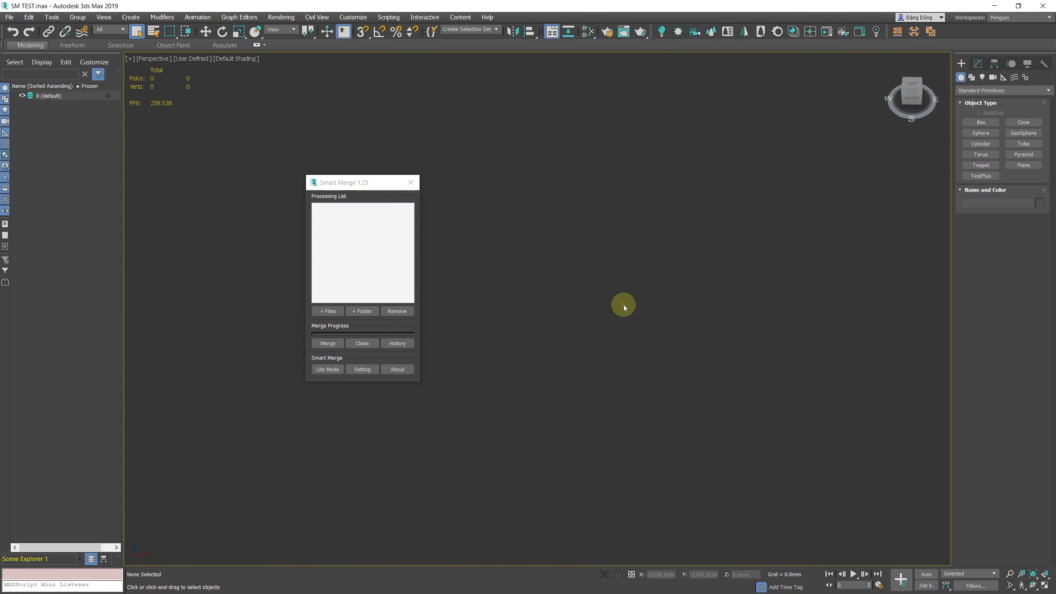
{"action": "left_click_drag", "start_coordinate": [328, 177], "coordinate": [394, 217]}
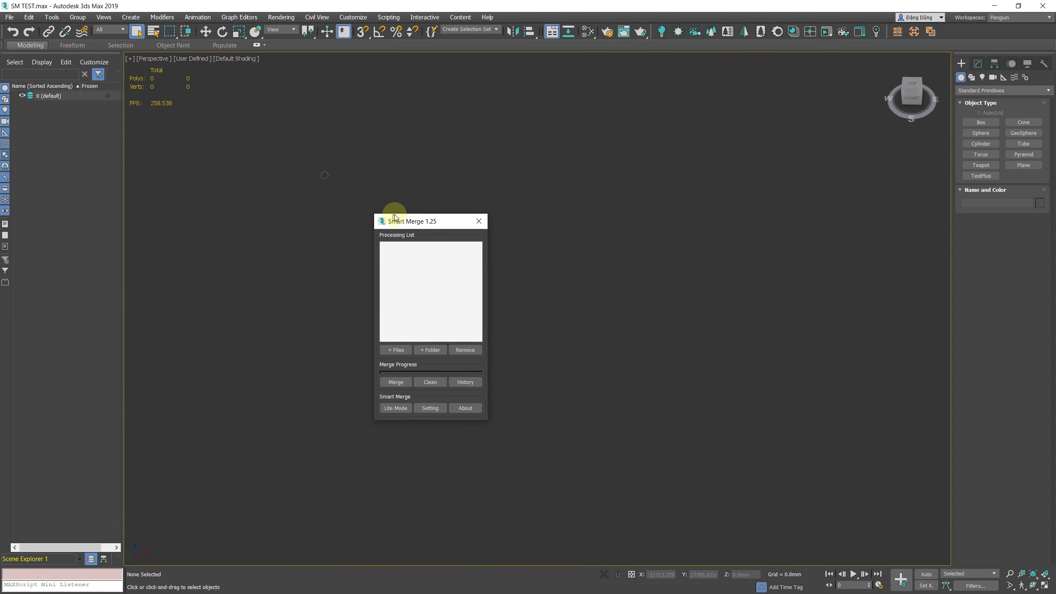
{"action": "left_click", "coordinate": [425, 345]}
{"action": "left_click", "coordinate": [765, 328]}
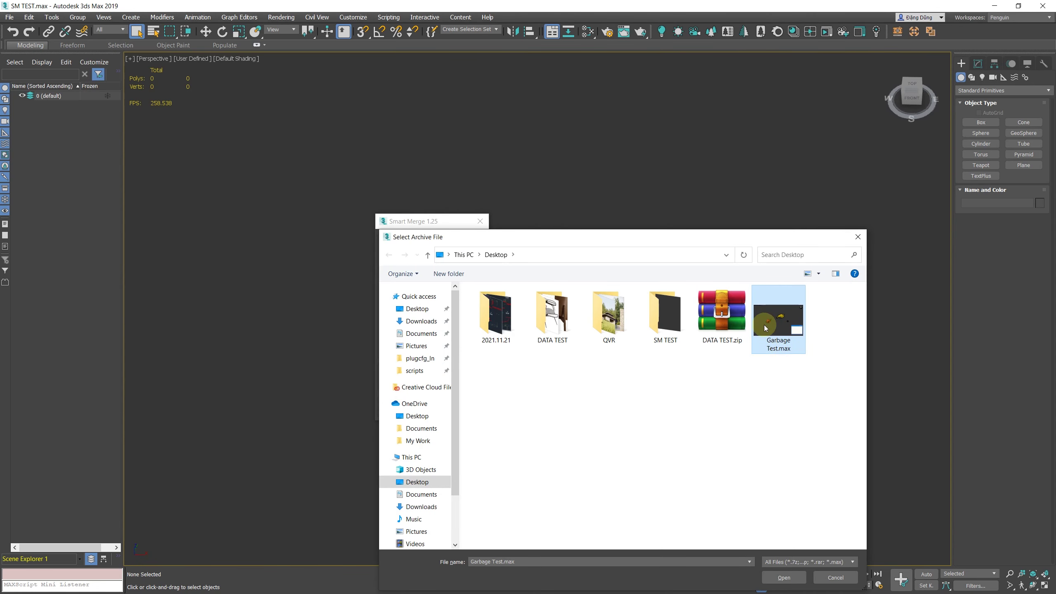
{"action": "left_click", "coordinate": [784, 578]}
{"action": "left_click", "coordinate": [398, 381]}
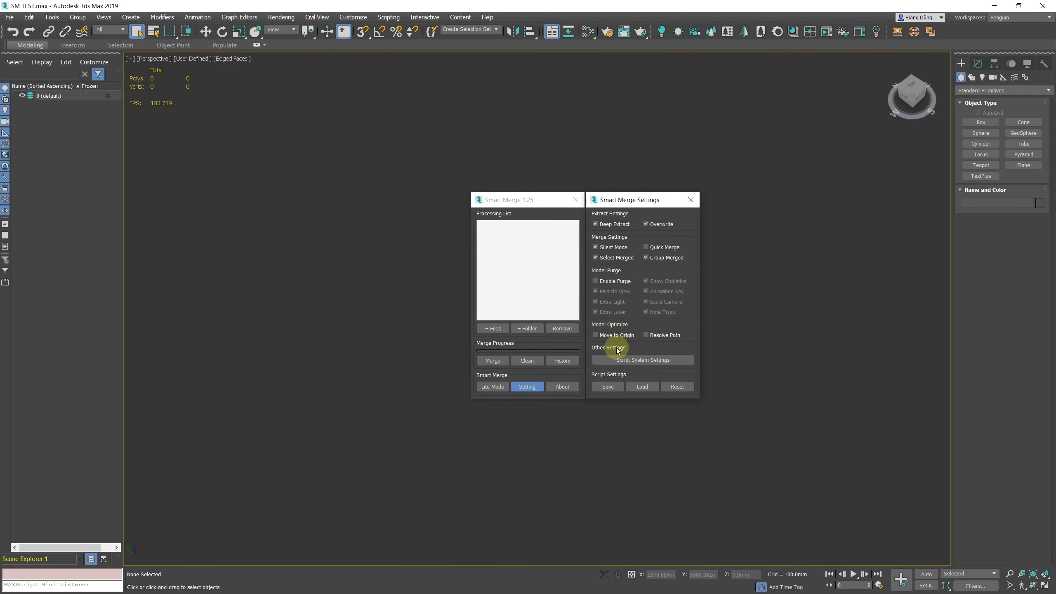
- Add the bludot-buddy-dining-chair model to the processing list and merge it with Enable Purge turned off
{"action": "left_click", "coordinate": [690, 200]}
{"action": "left_click", "coordinate": [493, 329]}
{"action": "double_click", "coordinate": [582, 298]}
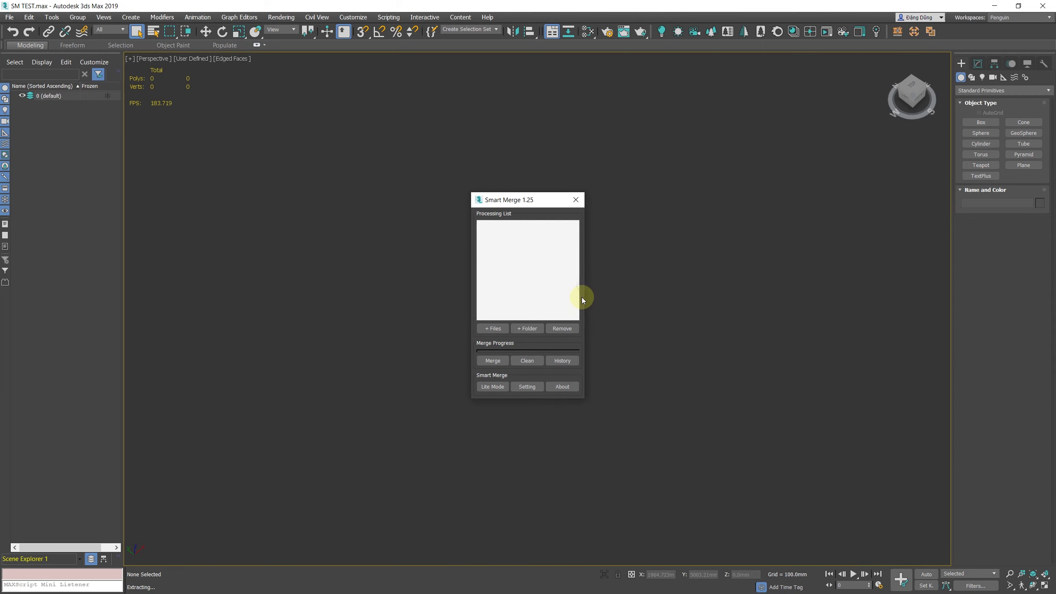
{"action": "left_click", "coordinate": [493, 360]}
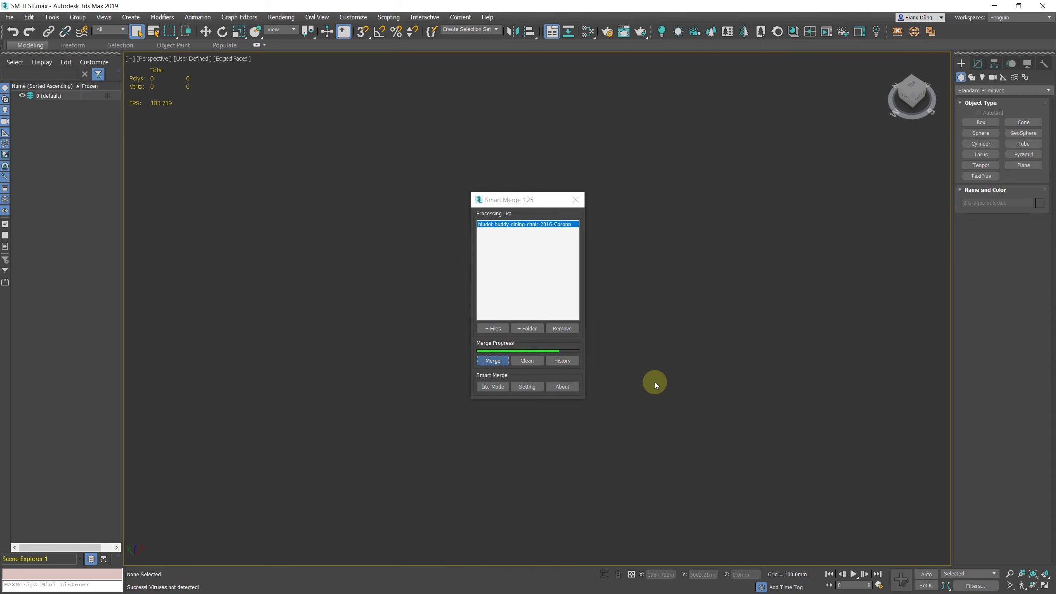
- Examine the merged dining chair model from another angle and delete it from the scene
{"action": "key", "text": "z"}
{"action": "middle_click_drag", "start_coordinate": [701, 379], "coordinate": [838, 388]}
{"action": "left_click", "coordinate": [758, 285]}
{"action": "middle_click_drag", "start_coordinate": [758, 285], "coordinate": [649, 319], "text": "alt"}
{"action": "left_click", "coordinate": [648, 321]}
{"action": "scroll", "coordinate": [677, 325], "scroll_direction": "down", "scroll_amount": 3}
{"action": "left_click", "coordinate": [706, 290]}
{"action": "key", "text": "Delete"}
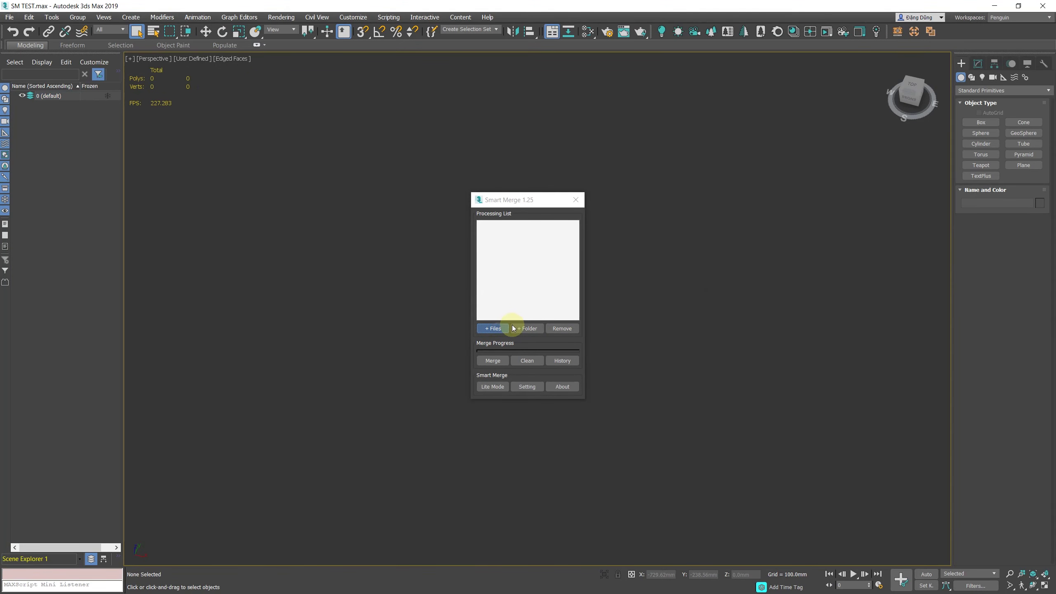
- Add the d95-turning-table-2016-Corona model to the processing list, merge it into the empty scene and clear the selection
{"action": "left_click", "coordinate": [504, 328]}
{"action": "double_click", "coordinate": [698, 298]}
{"action": "left_click", "coordinate": [492, 361]}
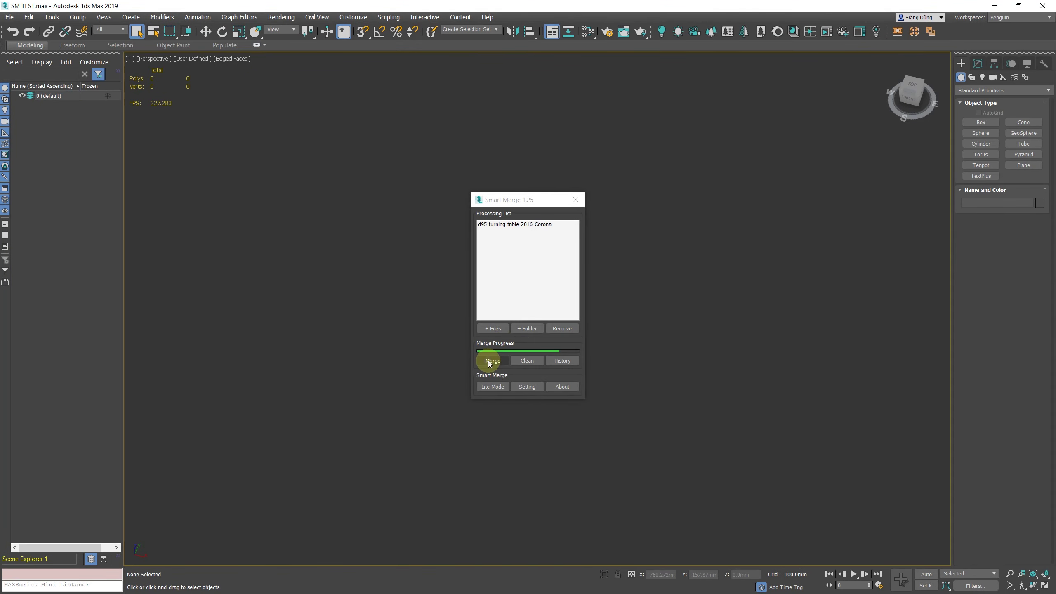
{"action": "left_click", "coordinate": [731, 347]}
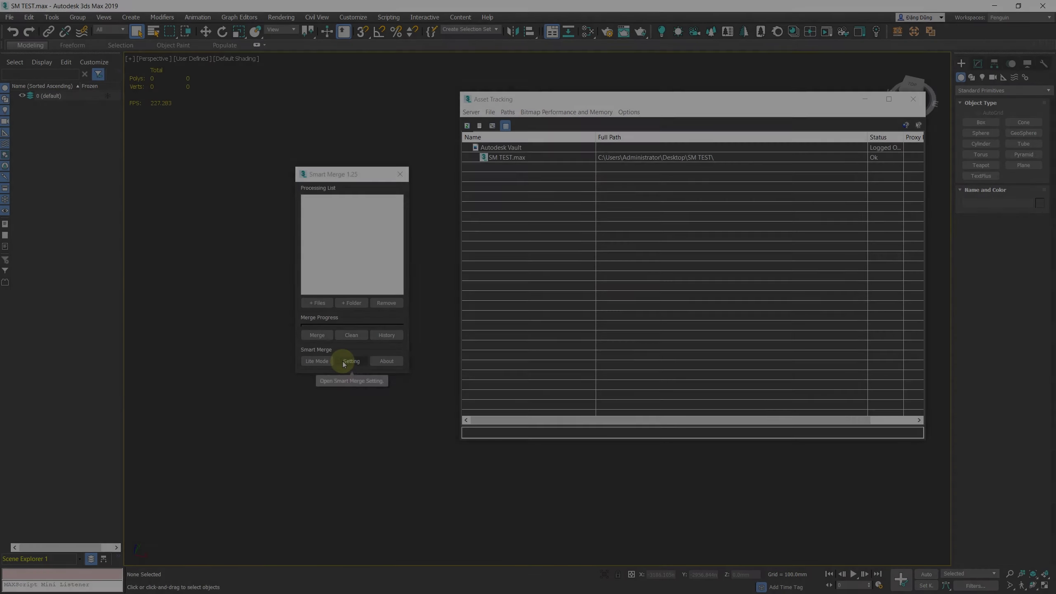
- Merge the bludot-buddy-dining-chair model with Resolve Path left off, check its maps in Asset Tracking and start cleaning the extracted files
{"action": "left_click", "coordinate": [351, 361]}
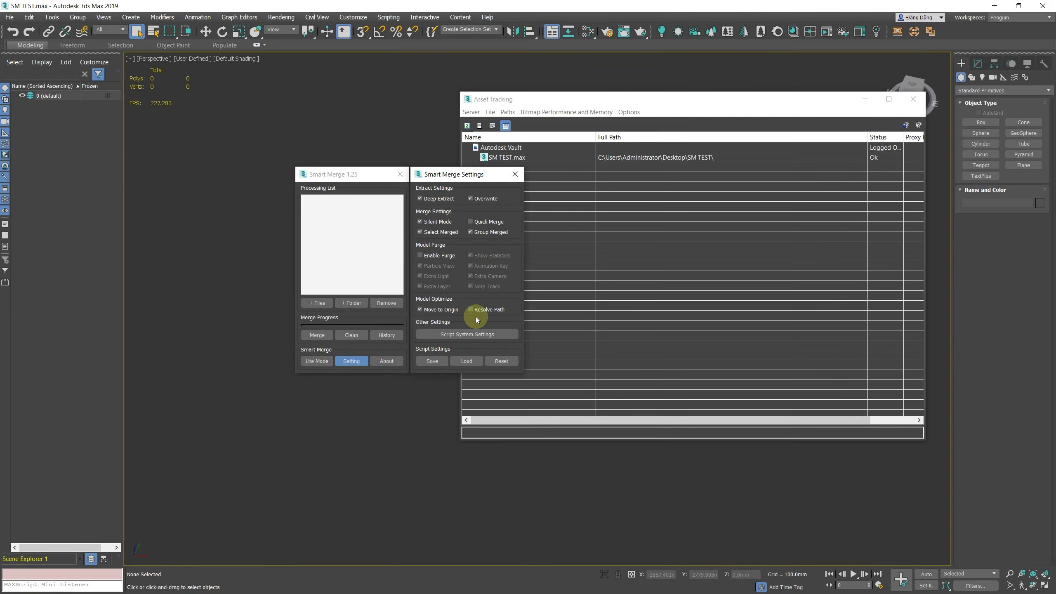
{"action": "left_click", "coordinate": [515, 174]}
{"action": "left_click", "coordinate": [317, 302]}
{"action": "left_click", "coordinate": [417, 260]}
{"action": "double_click", "coordinate": [417, 260]}
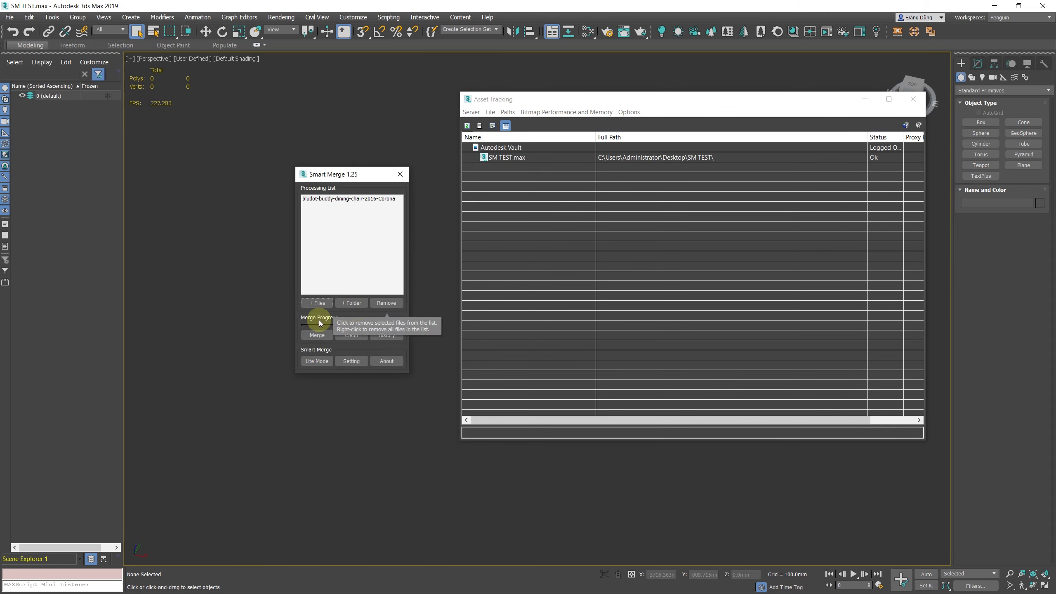
{"action": "left_click", "coordinate": [318, 334]}
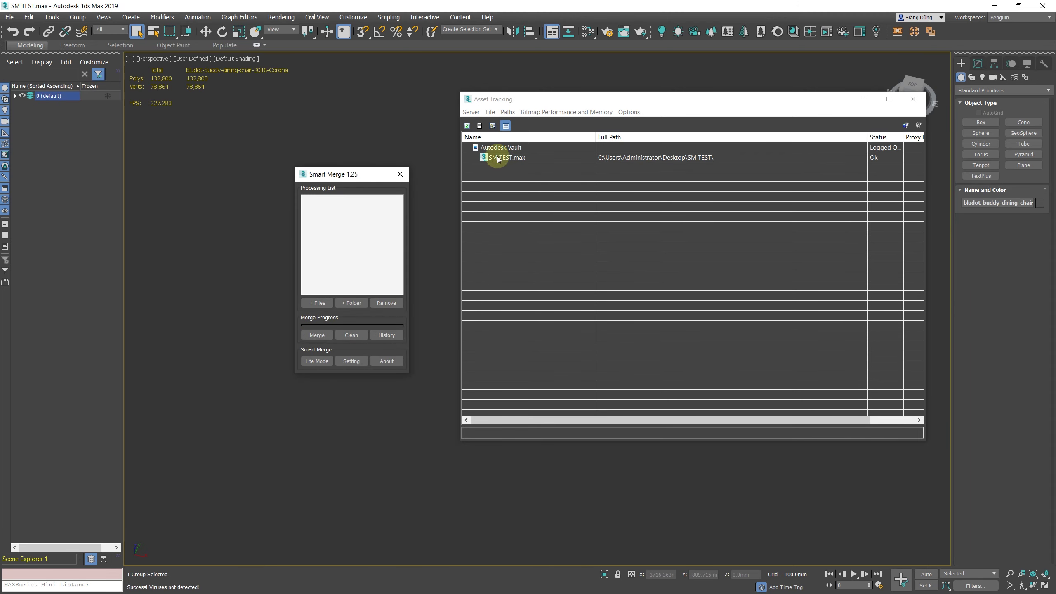
{"action": "left_click_drag", "start_coordinate": [546, 99], "coordinate": [575, 134]}
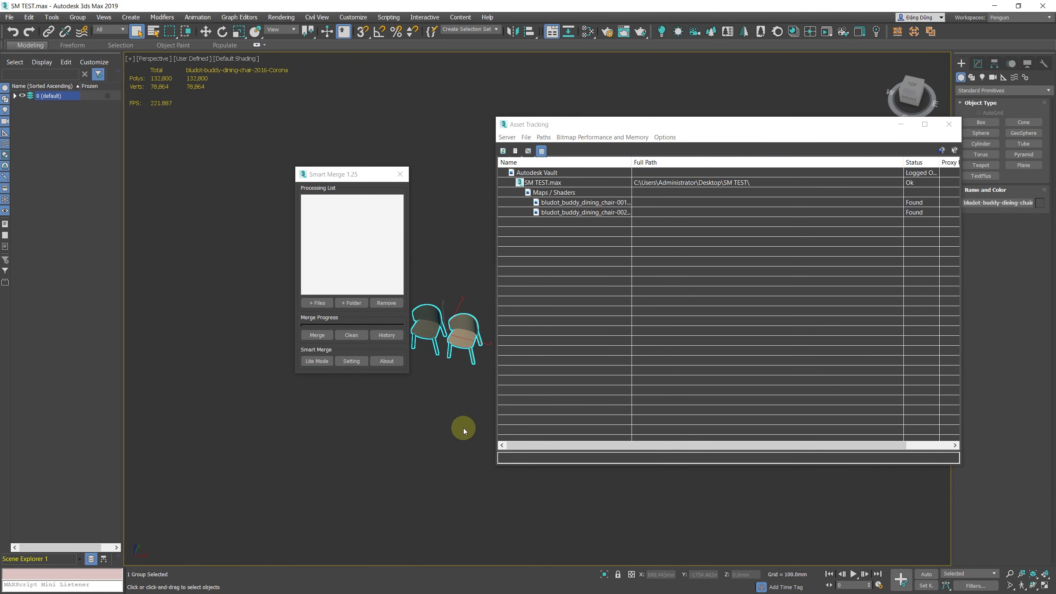
{"action": "left_click", "coordinate": [352, 335]}
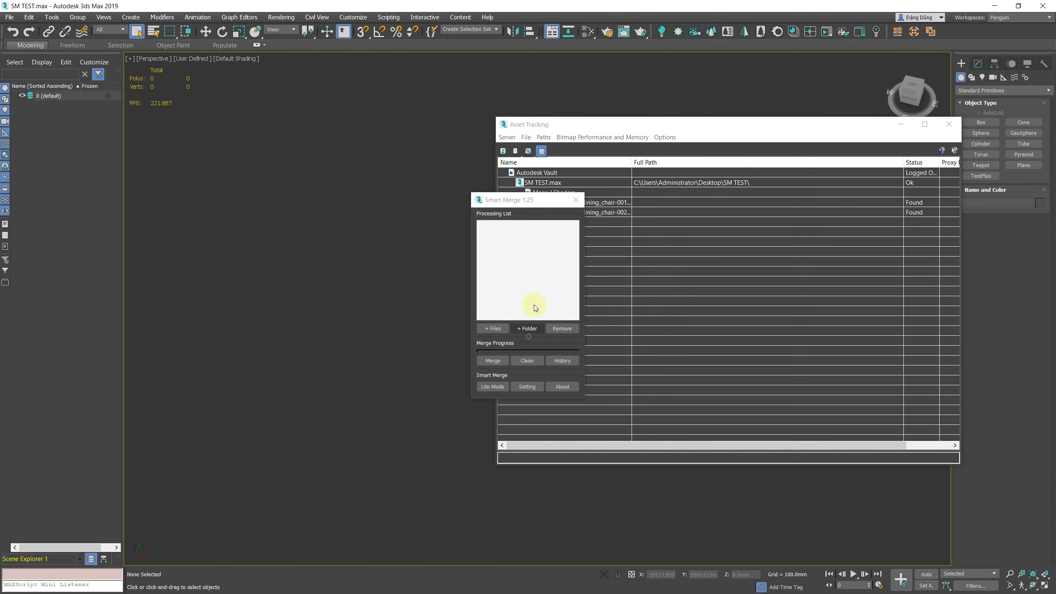
- Add bludot_buddy_dining_chair.zip to the processing list again and merge the model with Resolve Path turned on
{"action": "left_click_drag", "start_coordinate": [517, 201], "coordinate": [378, 204]}
{"action": "left_click", "coordinate": [352, 332]}
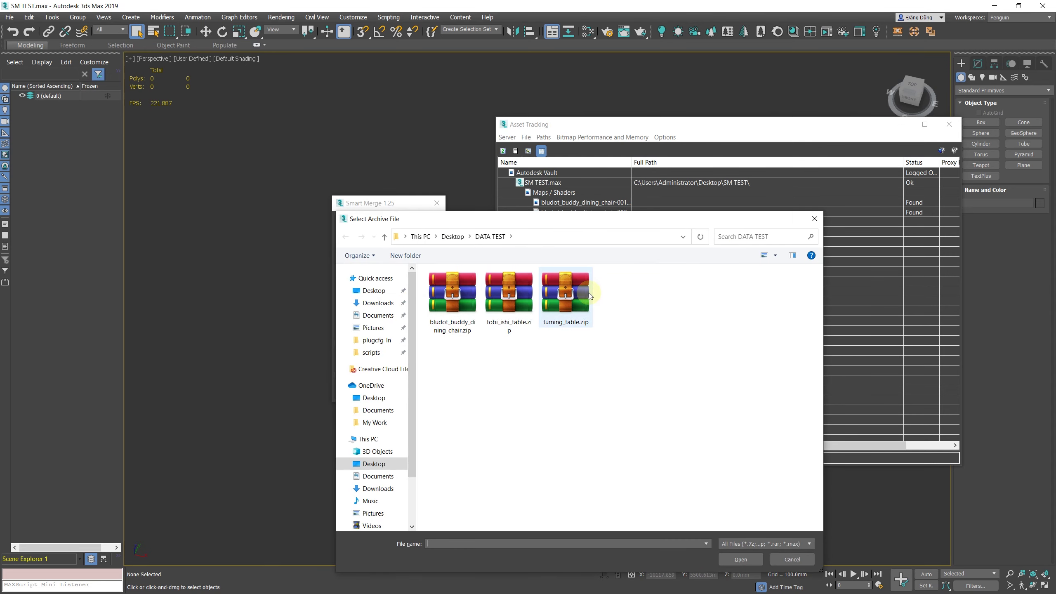
{"action": "double_click", "coordinate": [465, 289]}
{"action": "left_click", "coordinate": [388, 387]}
{"action": "left_click", "coordinate": [528, 339]}
{"action": "left_click", "coordinate": [571, 344]}
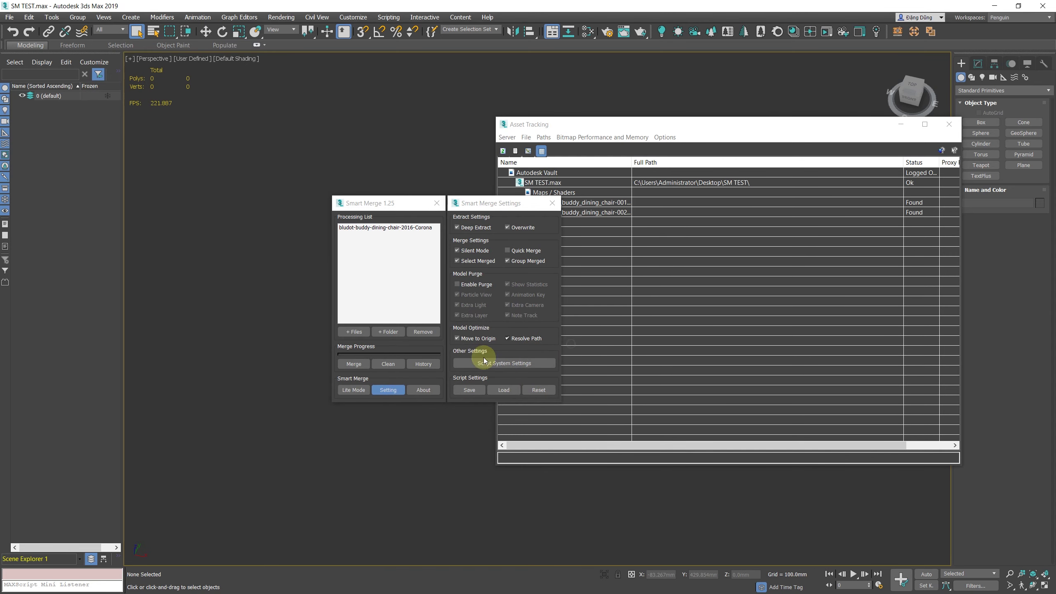
{"action": "left_click", "coordinate": [552, 203]}
{"action": "left_click", "coordinate": [402, 228]}
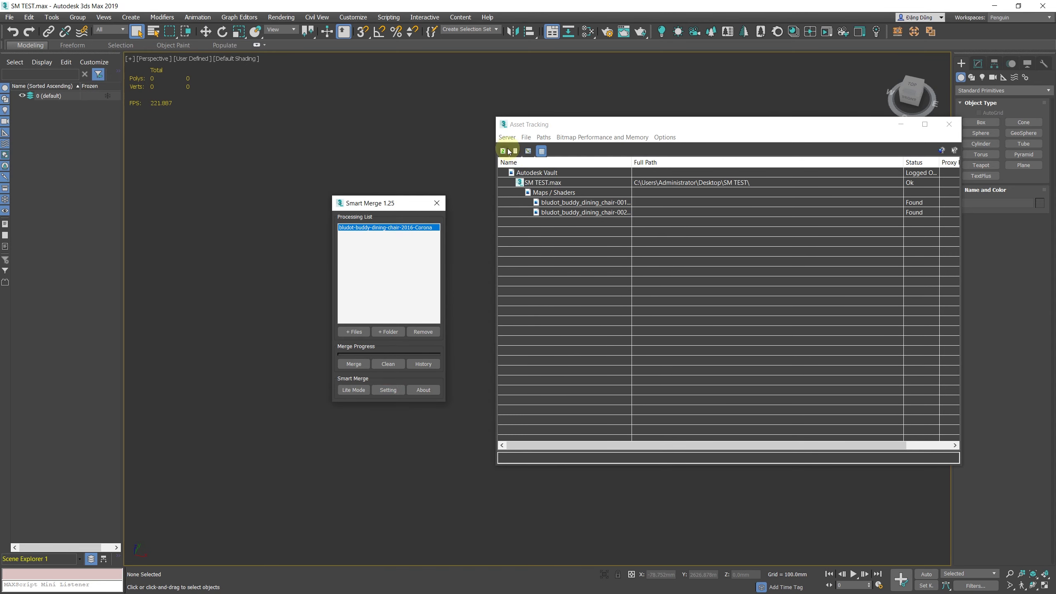
{"action": "left_click", "coordinate": [354, 364]}
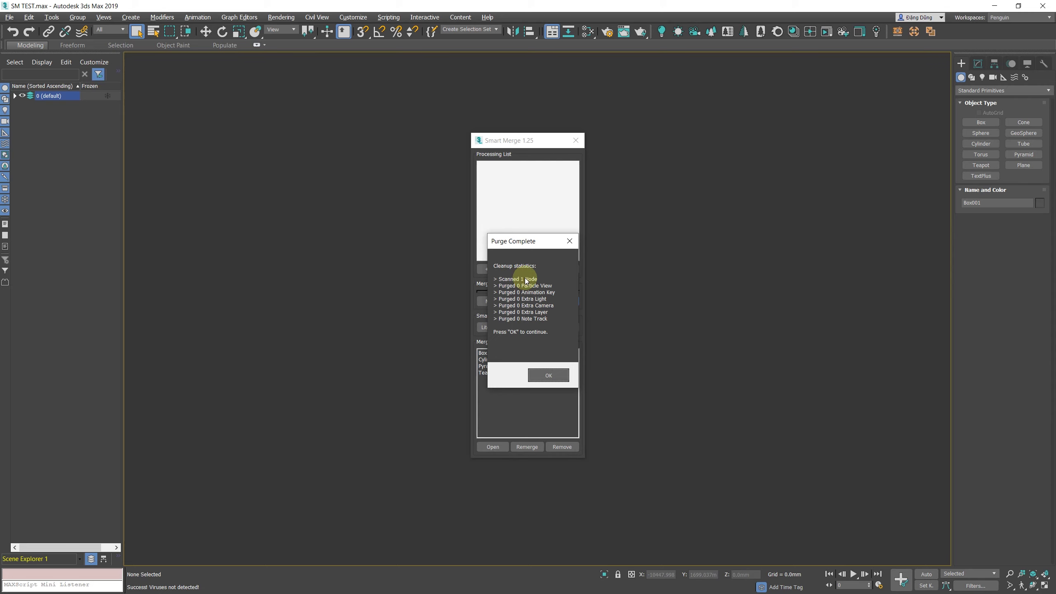
- Dismiss the purge statistics and examine the merged box in the viewport
{"action": "left_click", "coordinate": [548, 375]}
{"action": "left_click", "coordinate": [792, 313]}
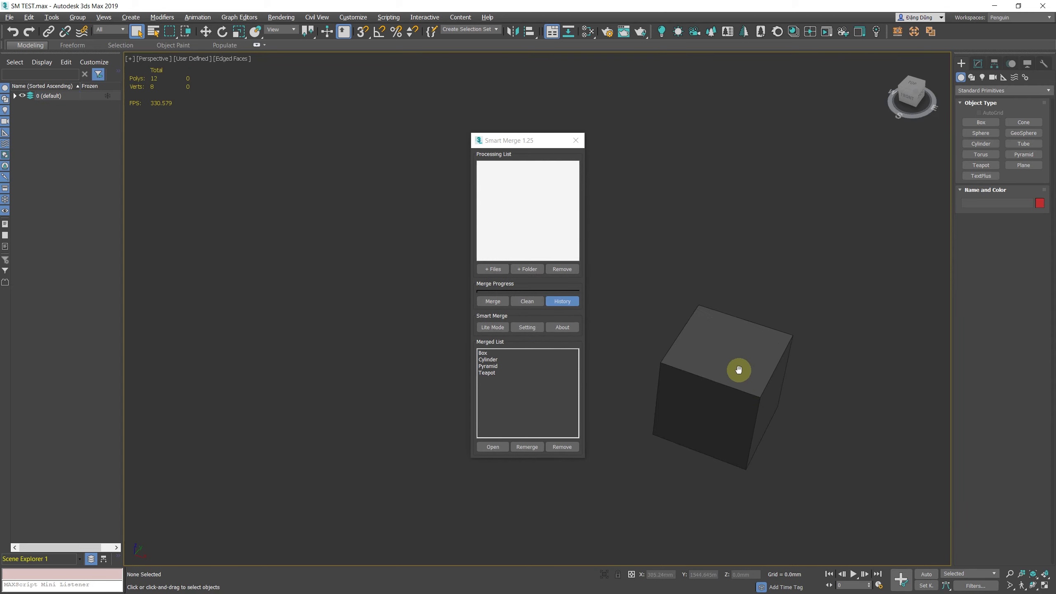
{"action": "middle_click_drag", "start_coordinate": [739, 370], "coordinate": [699, 338]}
{"action": "scroll", "coordinate": [706, 341], "scroll_direction": "up", "scroll_amount": 2}
{"action": "left_click", "coordinate": [707, 342]}
{"action": "scroll", "coordinate": [705, 342], "scroll_direction": "down", "scroll_amount": 4}
{"action": "left_click", "coordinate": [787, 318]}
{"action": "scroll", "coordinate": [707, 333], "scroll_direction": "up", "scroll_amount": 2}
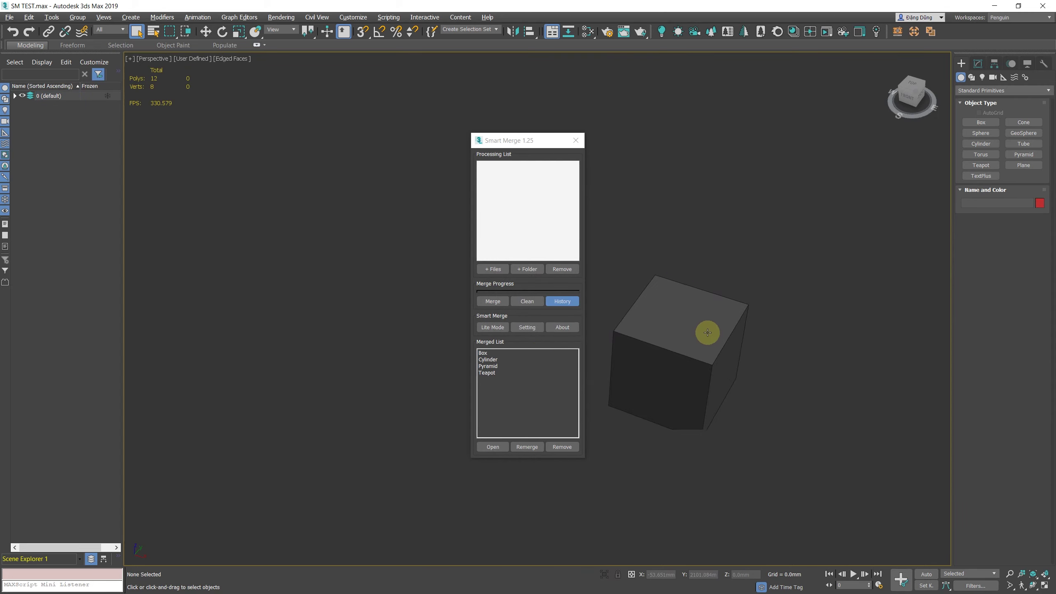
- Clean all extracted files from the script folder, including the Box, Cylinder, Pyramid and Teapot entries in the merged list
{"action": "left_click", "coordinate": [508, 353]}
{"action": "left_click", "coordinate": [532, 302]}
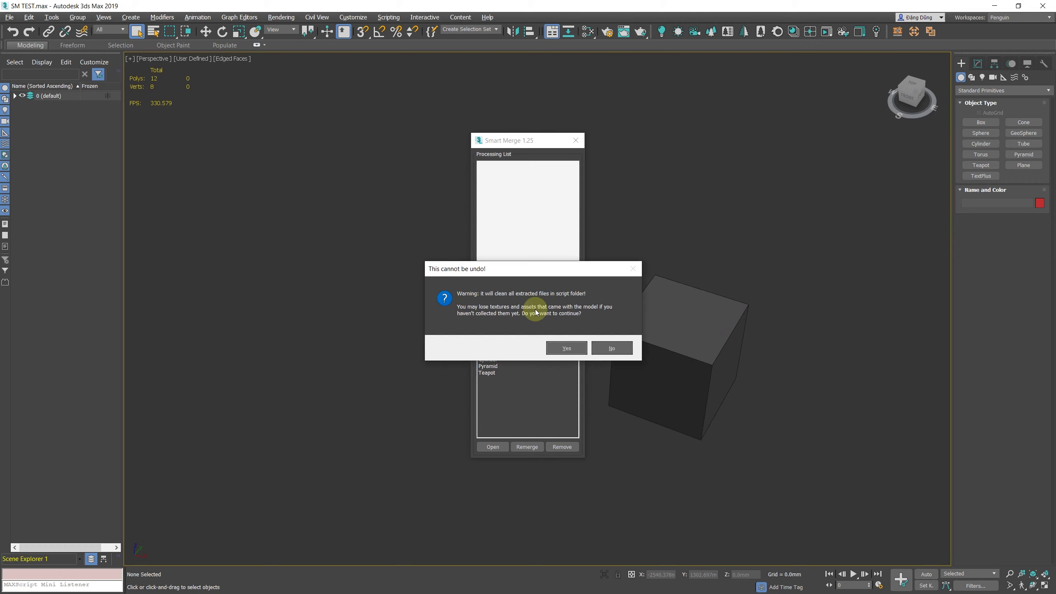
{"action": "left_click", "coordinate": [566, 348]}
{"action": "left_click", "coordinate": [545, 340]}
- Set the After Merge behavior in Script System Settings to "Move only selected to merged list"
{"action": "left_click", "coordinate": [532, 327]}
{"action": "left_click", "coordinate": [661, 300]}
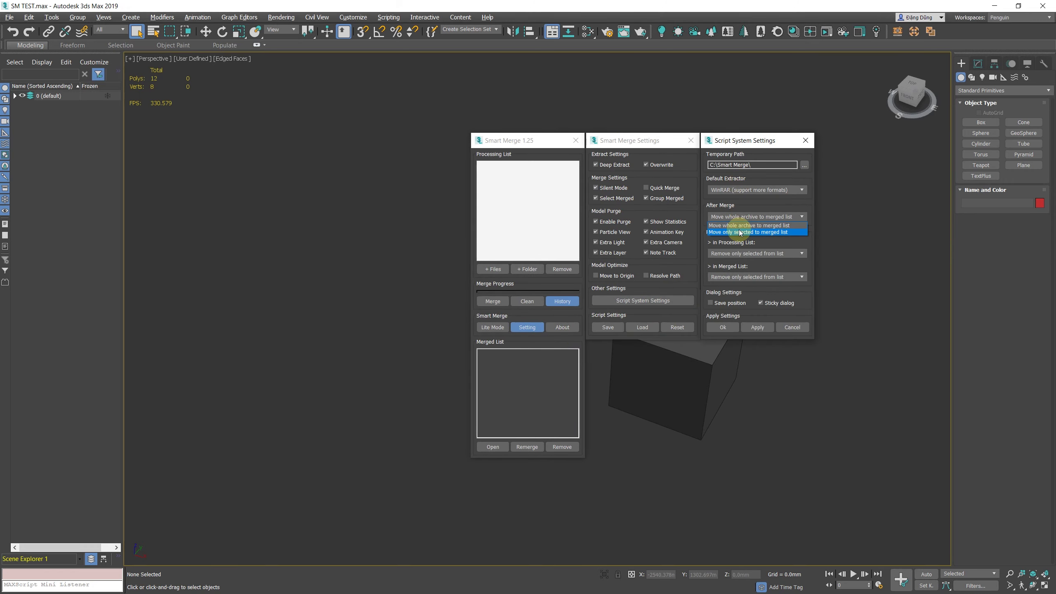
{"action": "left_click", "coordinate": [739, 231]}
{"action": "left_click", "coordinate": [724, 326]}
- Add the archive containing Box, Cylinder, Pyramid and Teapot, merge only the Box model and dismiss the purge statistics
{"action": "left_click", "coordinate": [486, 268]}
{"action": "double_click", "coordinate": [592, 306]}
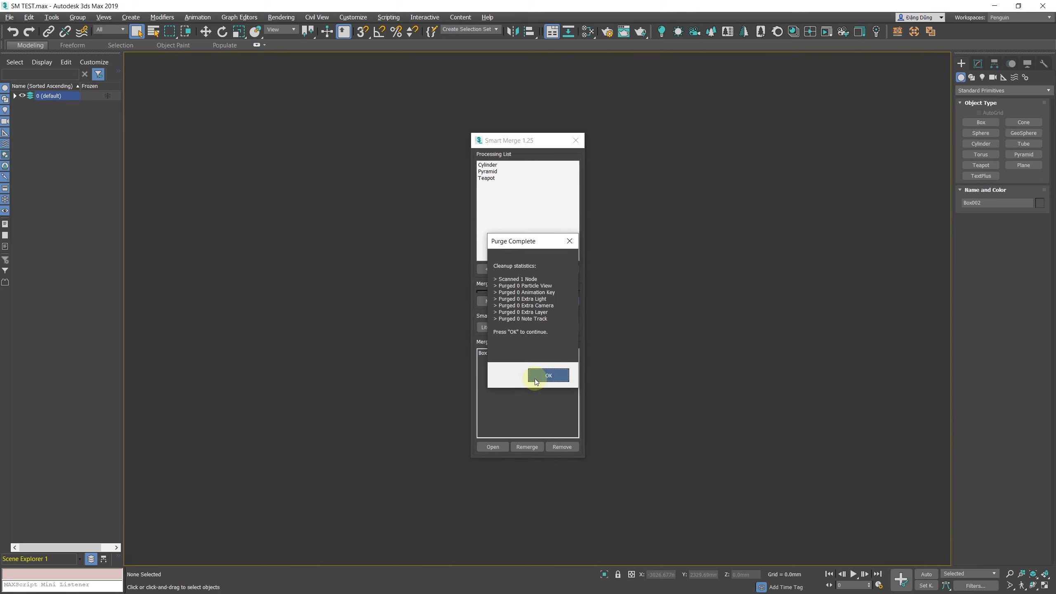
{"action": "left_click", "coordinate": [534, 375]}
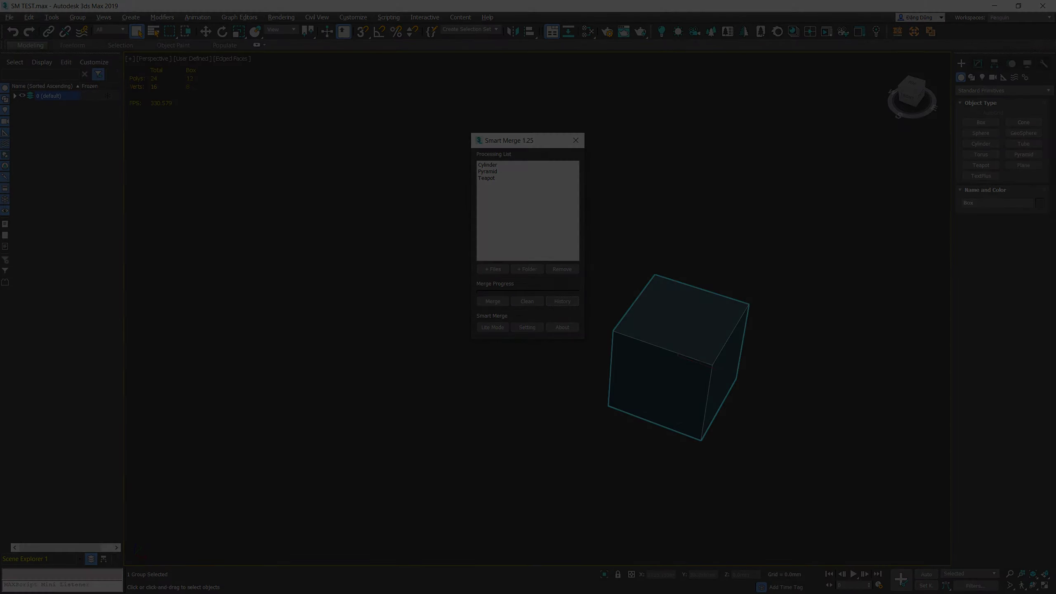